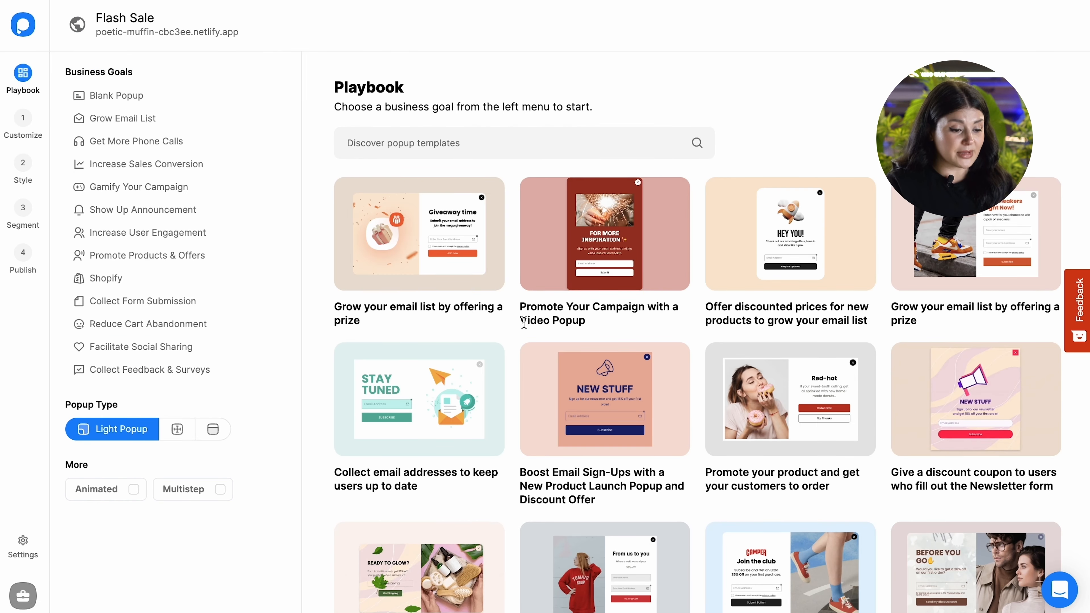
Filter the playbook templates by the Shopify business goal and select the "Flash Sale Offer on Shopify Store for Limited Time" popup.
{"action": "scroll", "coordinate": [523, 321], "scroll_direction": "down", "scroll_amount": 20}
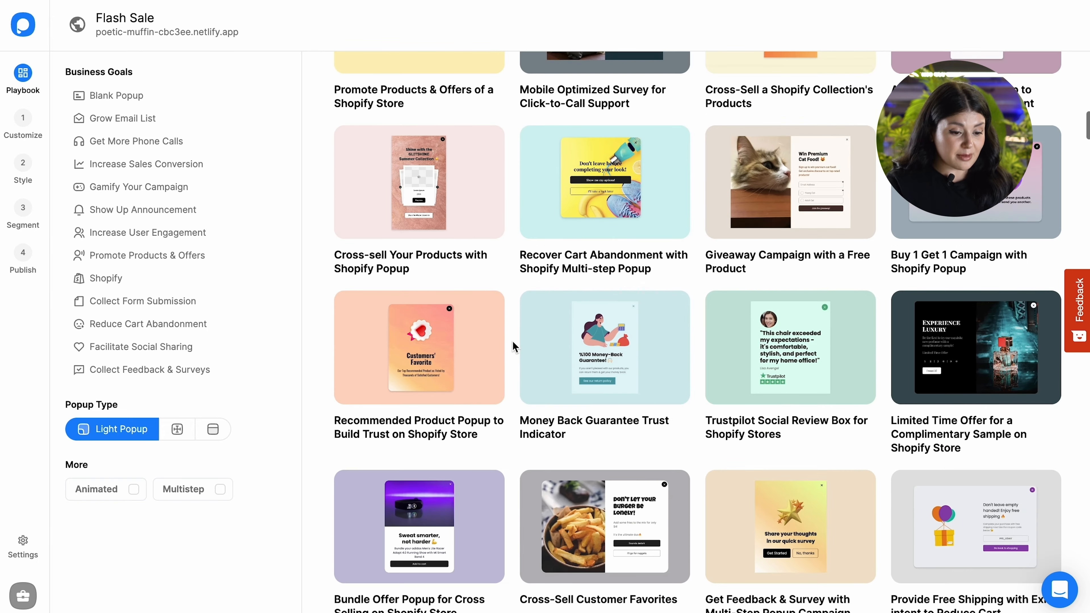
{"action": "scroll", "coordinate": [515, 347], "scroll_direction": "down", "scroll_amount": 15}
{"action": "scroll", "coordinate": [514, 347], "scroll_direction": "down", "scroll_amount": 6}
{"action": "scroll", "coordinate": [515, 348], "scroll_direction": "up", "scroll_amount": 18}
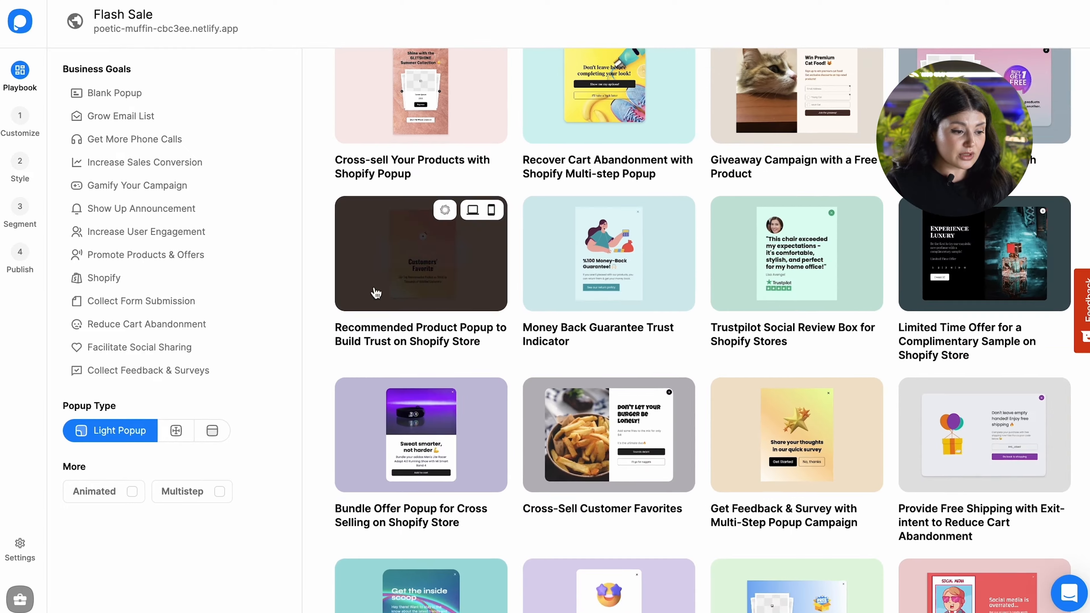
{"action": "left_click", "coordinate": [202, 234]}
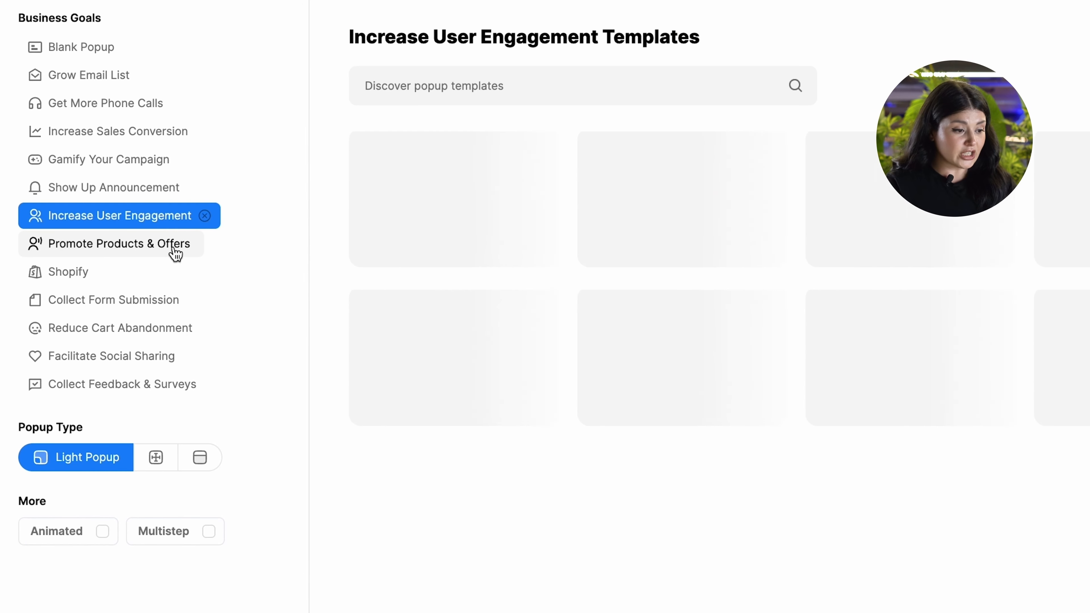
{"action": "left_click", "coordinate": [175, 253]}
{"action": "left_click", "coordinate": [97, 274]}
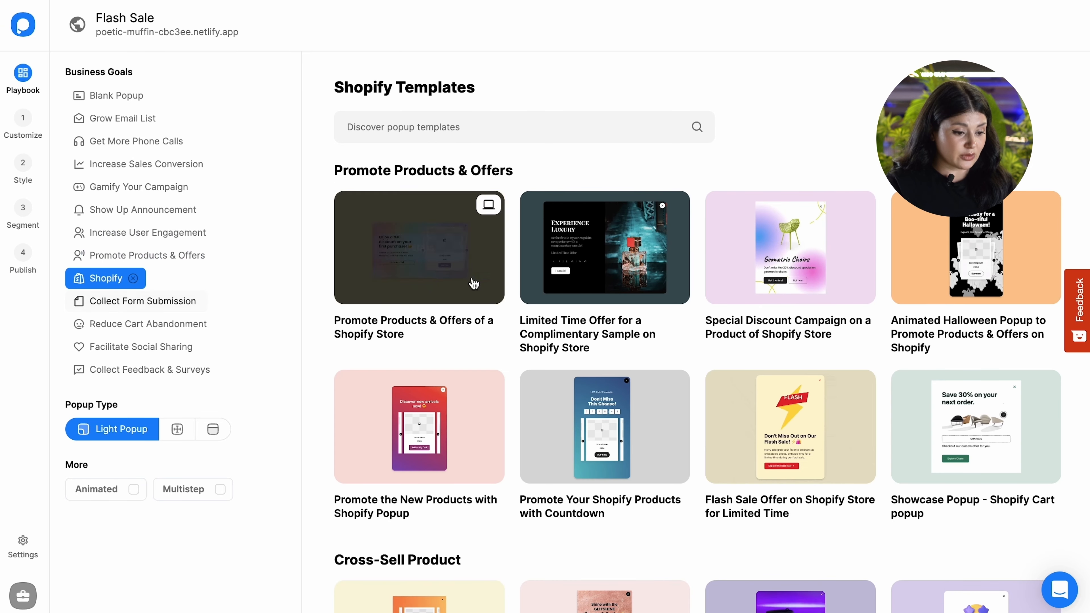
{"action": "left_click", "coordinate": [817, 439]}
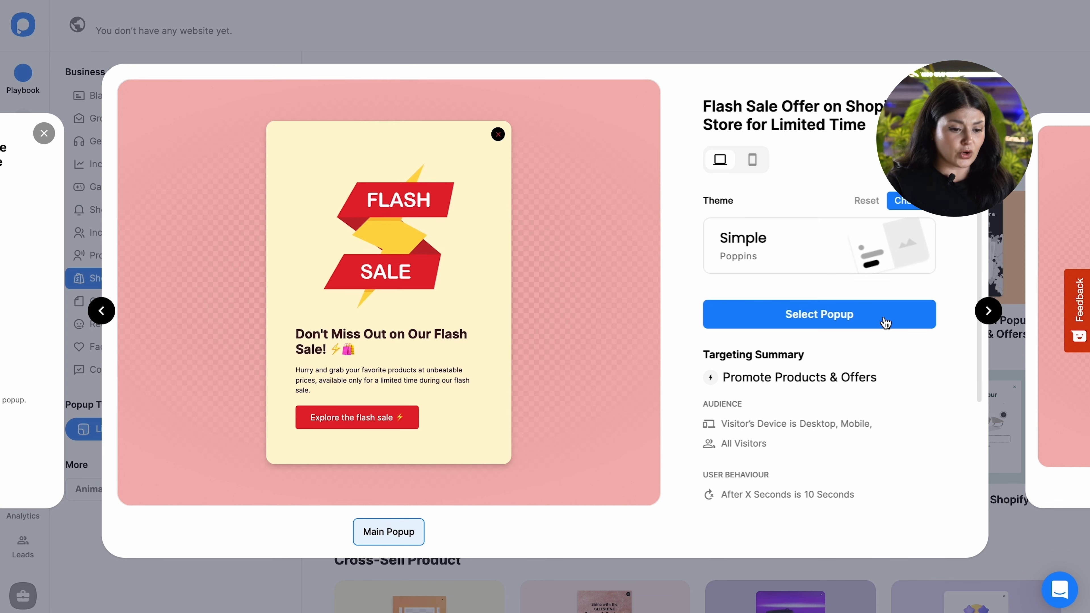
{"action": "left_click", "coordinate": [886, 322]}
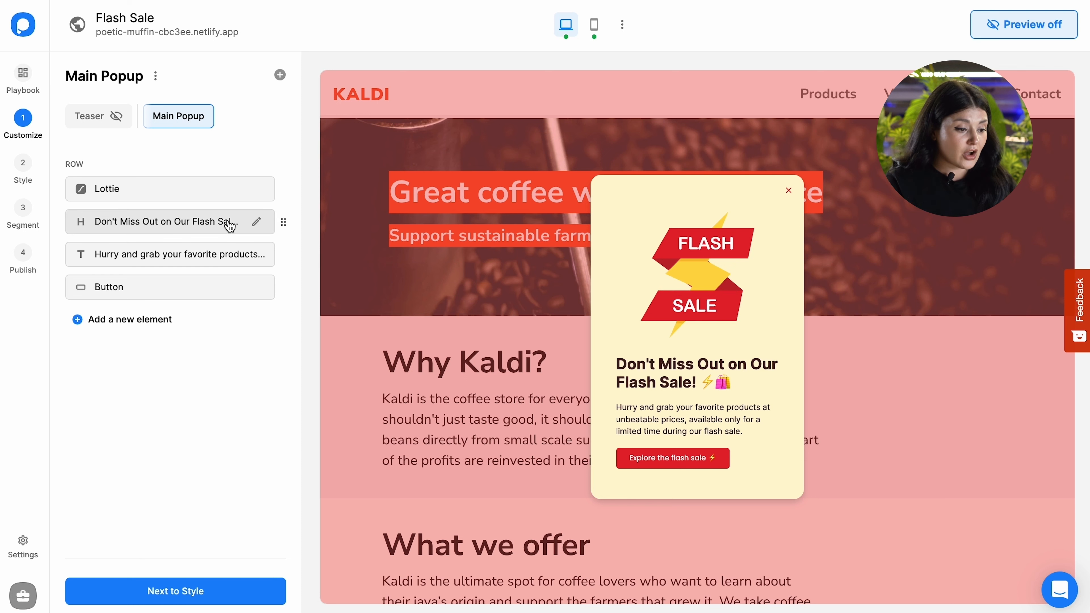
Replace the main popup's Lottie animation with flash-sale.json from the Downloads folder.
{"action": "left_click", "coordinate": [196, 192]}
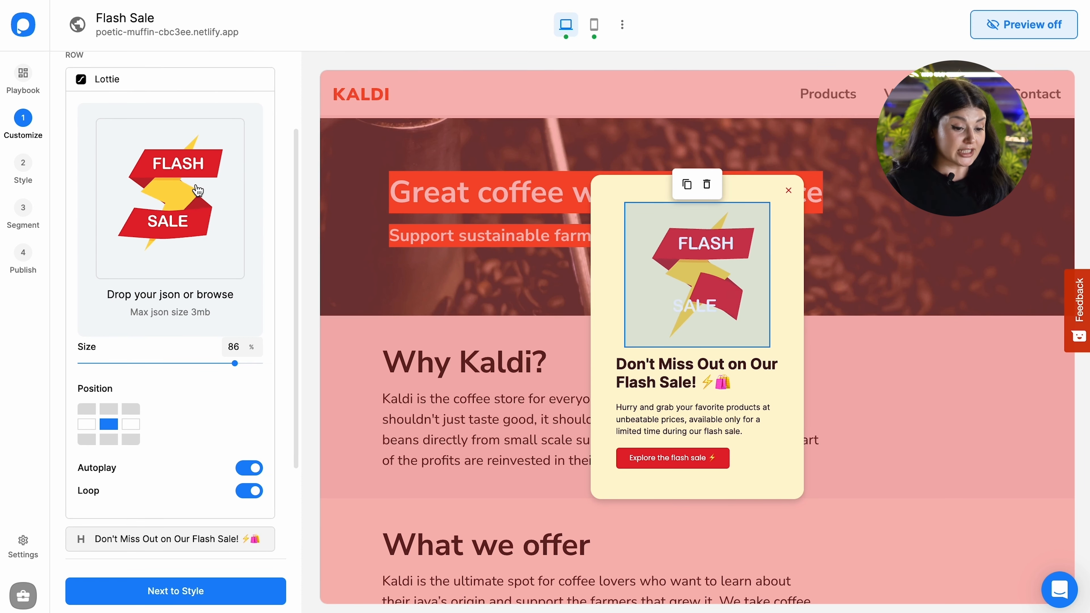
{"action": "left_click", "coordinate": [207, 194]}
{"action": "left_click", "coordinate": [342, 232]}
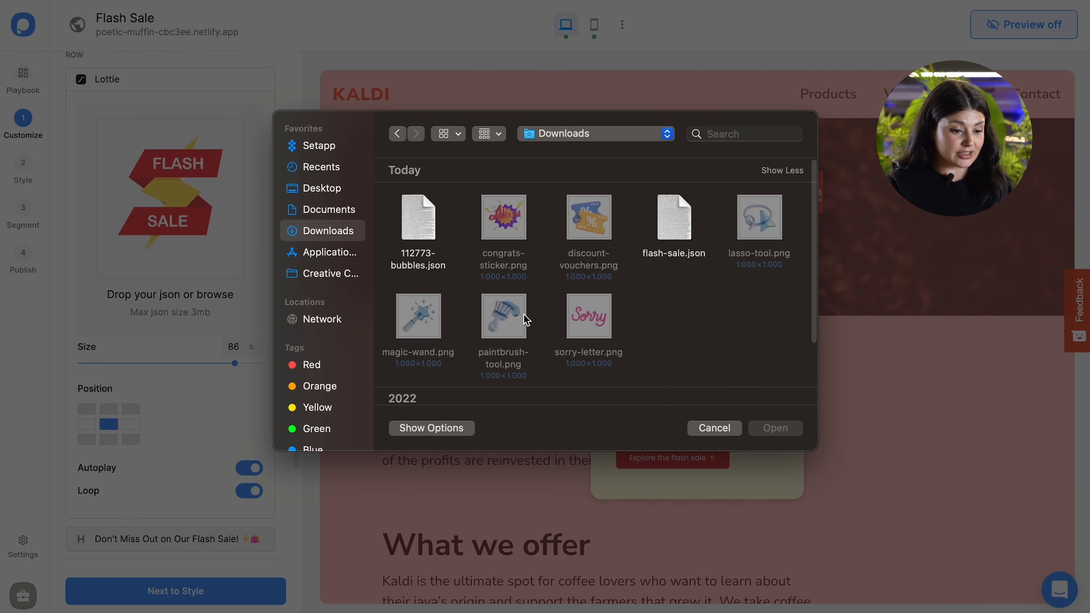
{"action": "left_click", "coordinate": [689, 229]}
{"action": "left_click", "coordinate": [774, 430]}
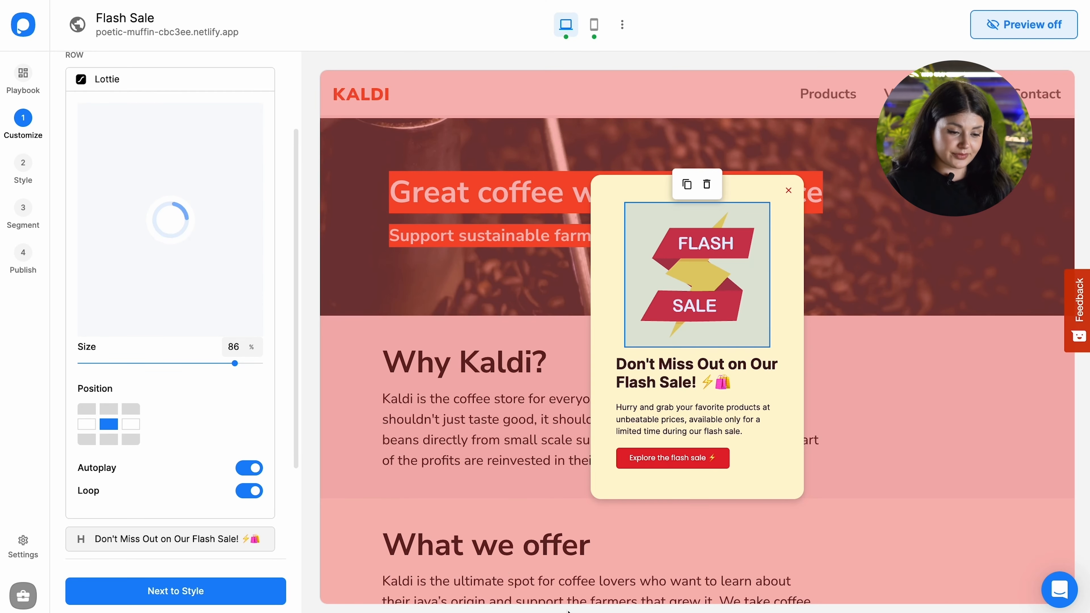
{"action": "left_click", "coordinate": [495, 507]}
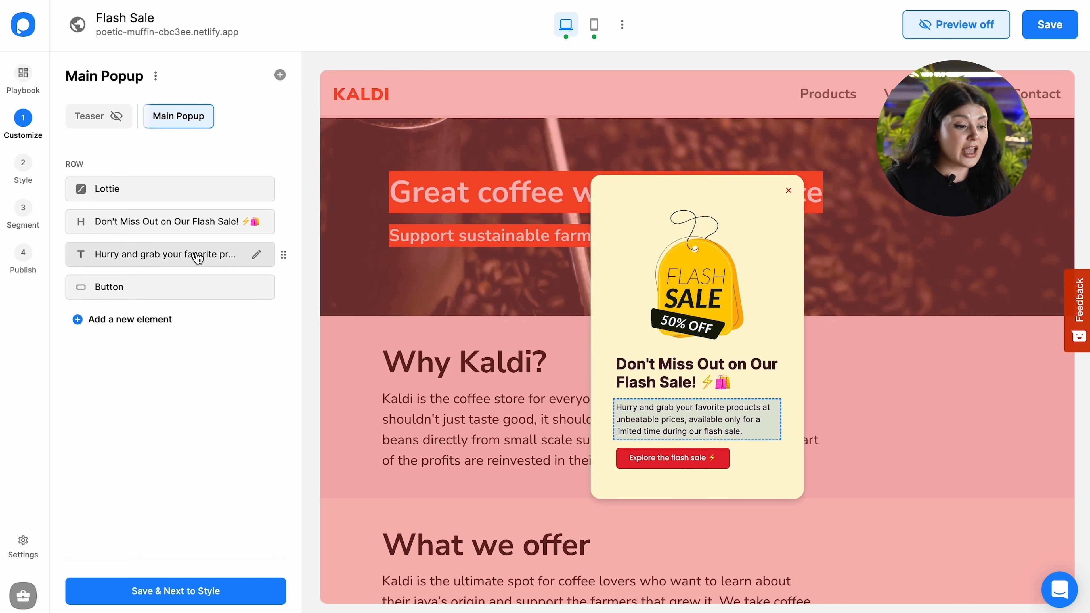
Look over the popup's heading and text content, and center-align its "Explore the flash sale" button.
{"action": "left_click", "coordinate": [187, 232]}
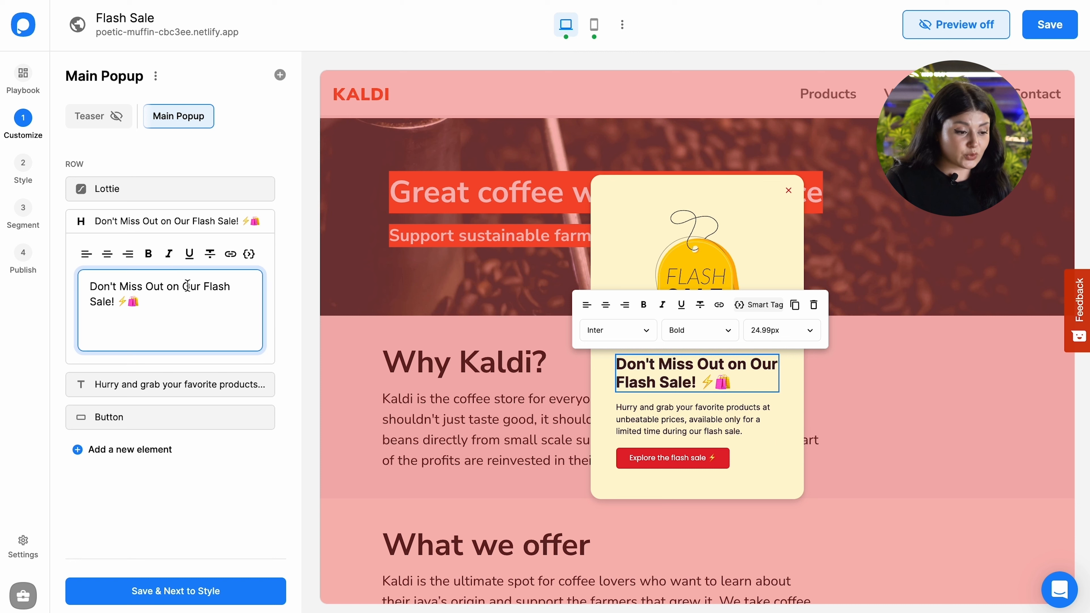
{"action": "left_click", "coordinate": [207, 383]}
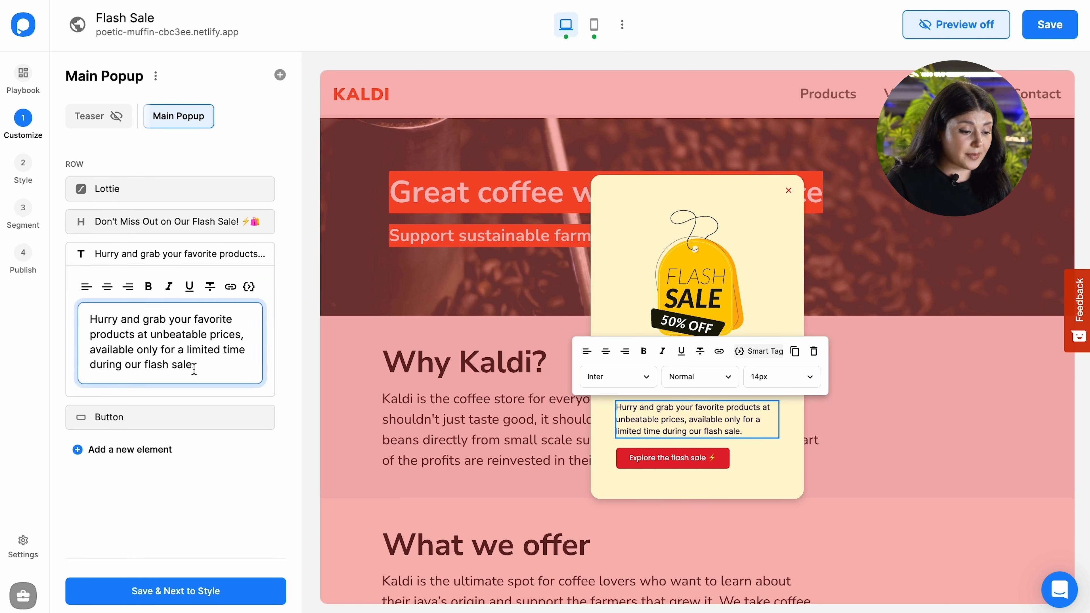
{"action": "left_click", "coordinate": [161, 418]}
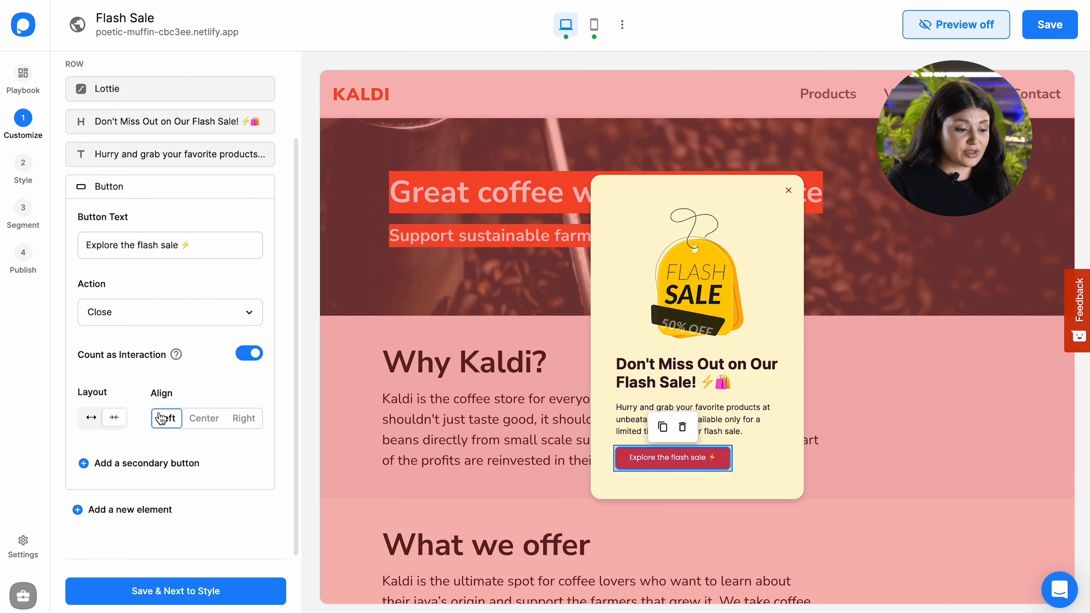
{"action": "left_click", "coordinate": [204, 418]}
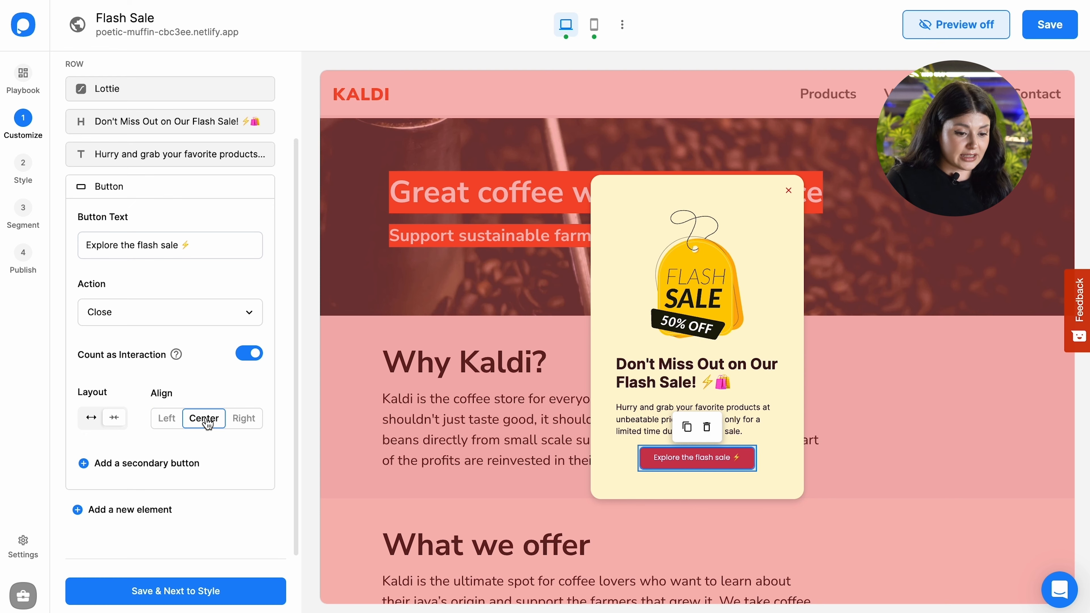
{"action": "left_click", "coordinate": [447, 423]}
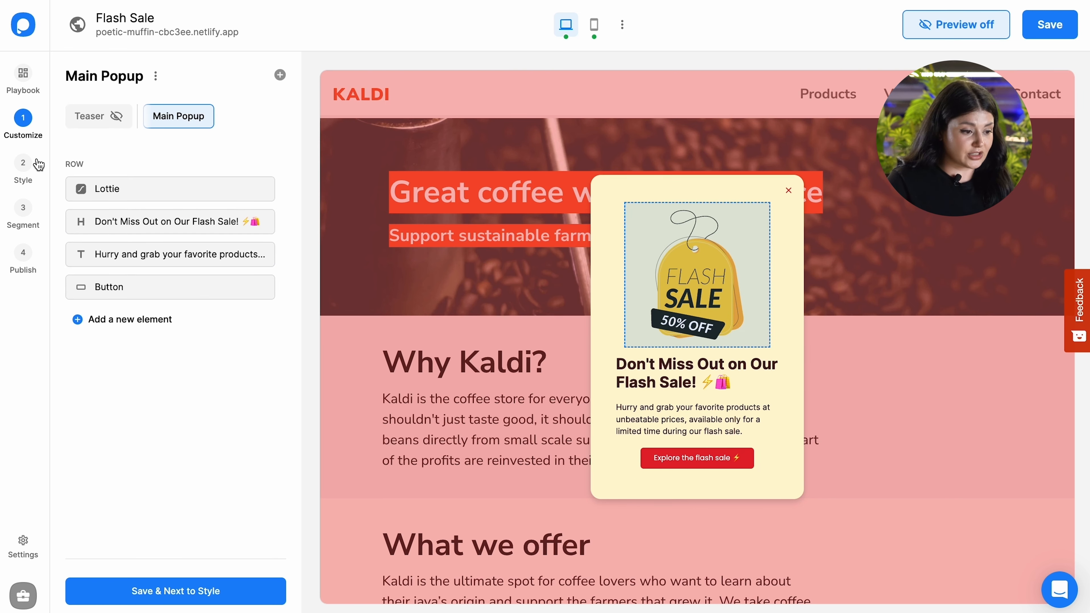
Preview the available style themes on the popup, including Fun Day, Elegant, Dark, Material, Neon and Winter.
{"action": "left_click", "coordinate": [38, 164]}
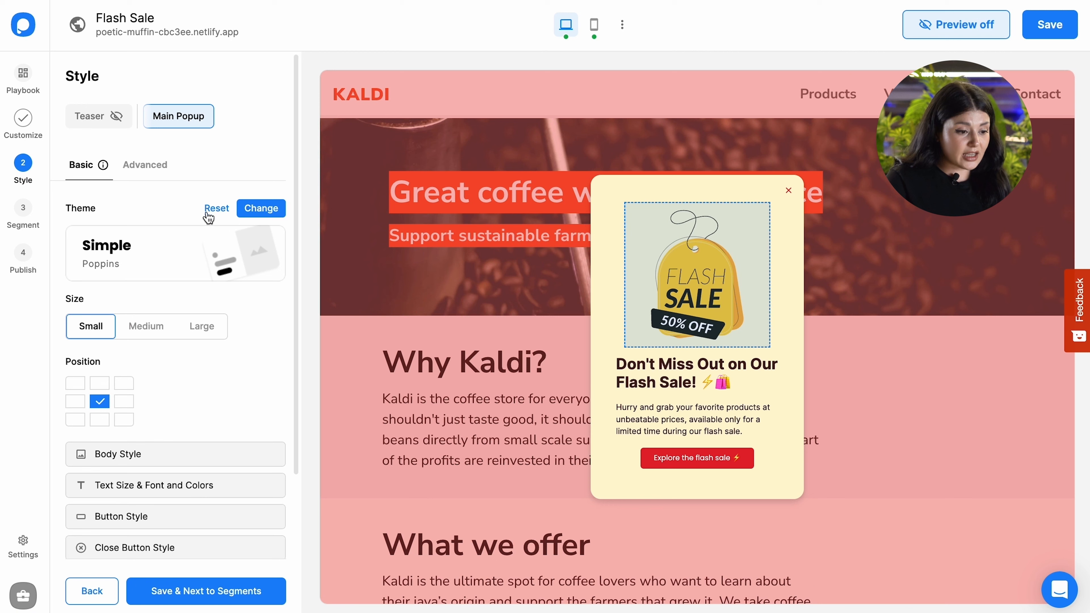
{"action": "left_click", "coordinate": [262, 210]}
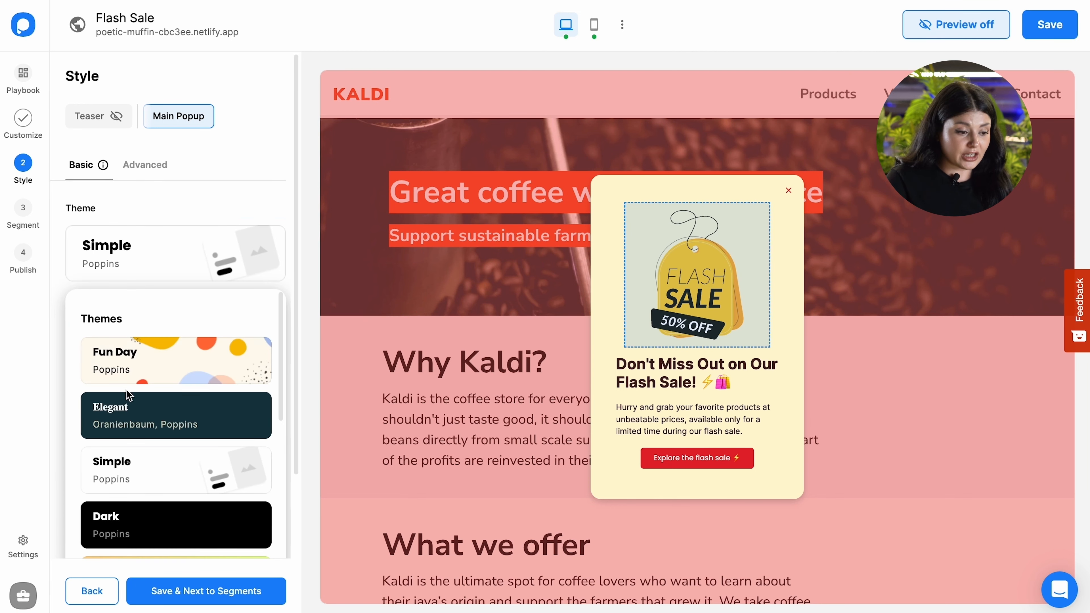
{"action": "mouse_move", "coordinate": [187, 364]}
{"action": "mouse_move", "coordinate": [178, 474]}
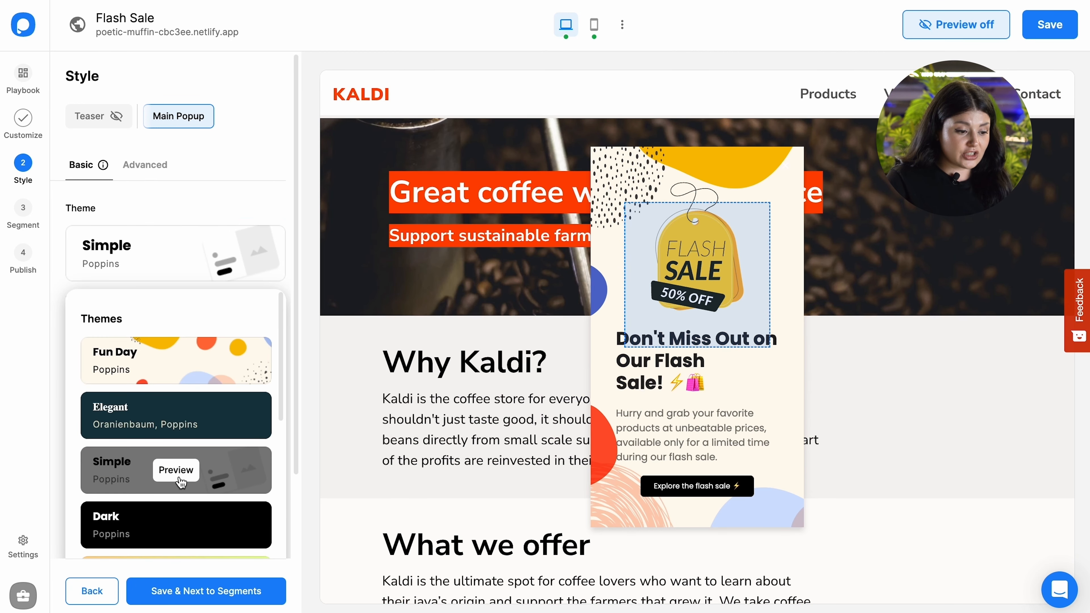
{"action": "mouse_move", "coordinate": [186, 436]}
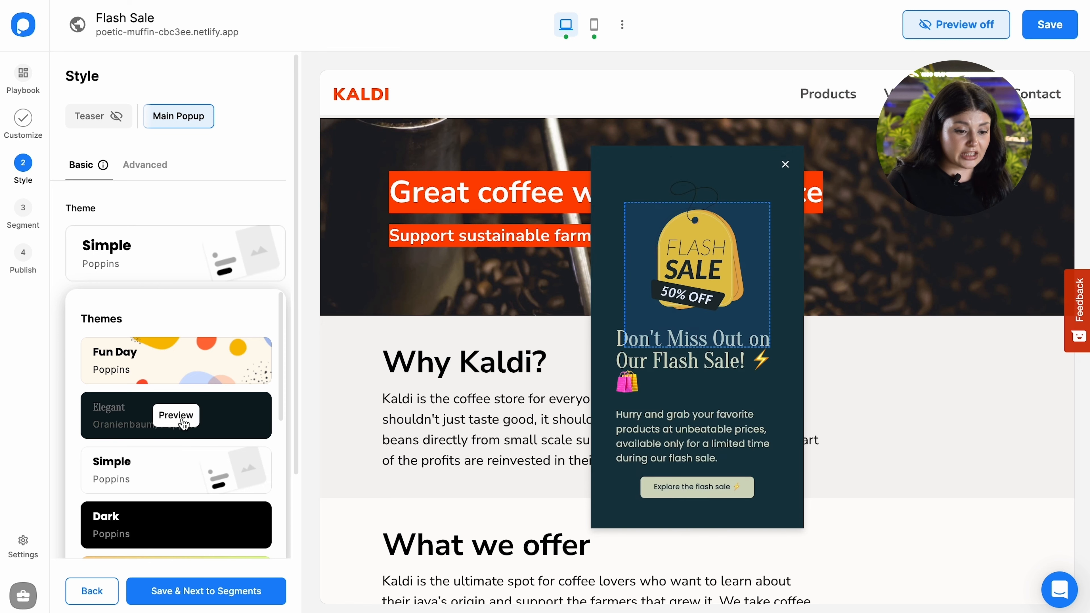
{"action": "scroll", "coordinate": [180, 420], "scroll_direction": "down", "scroll_amount": 2}
{"action": "scroll", "coordinate": [193, 459], "scroll_direction": "down", "scroll_amount": 1}
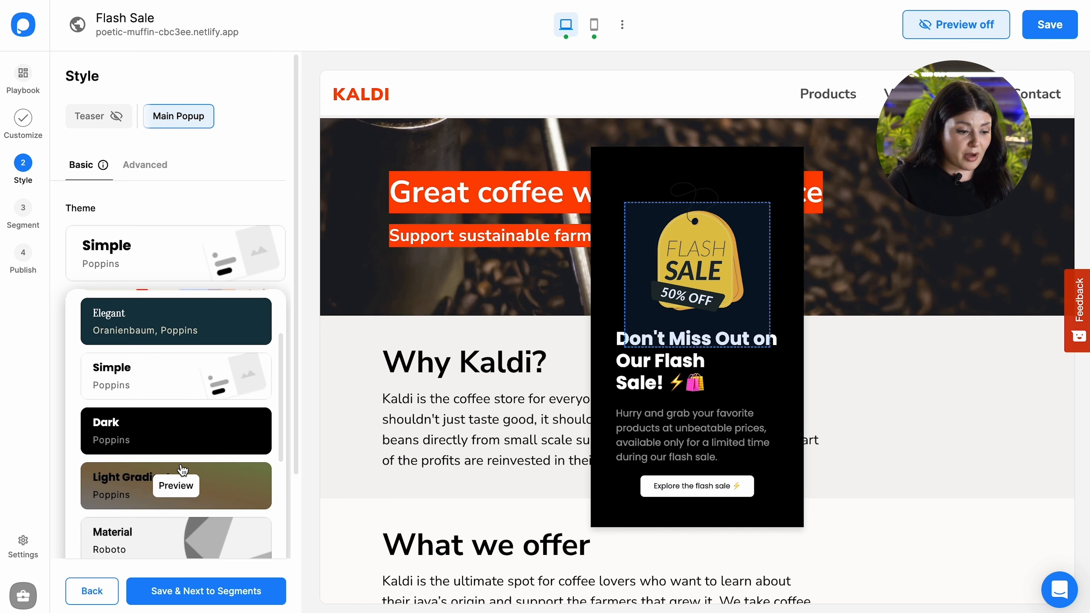
{"action": "scroll", "coordinate": [195, 455], "scroll_direction": "down", "scroll_amount": 4}
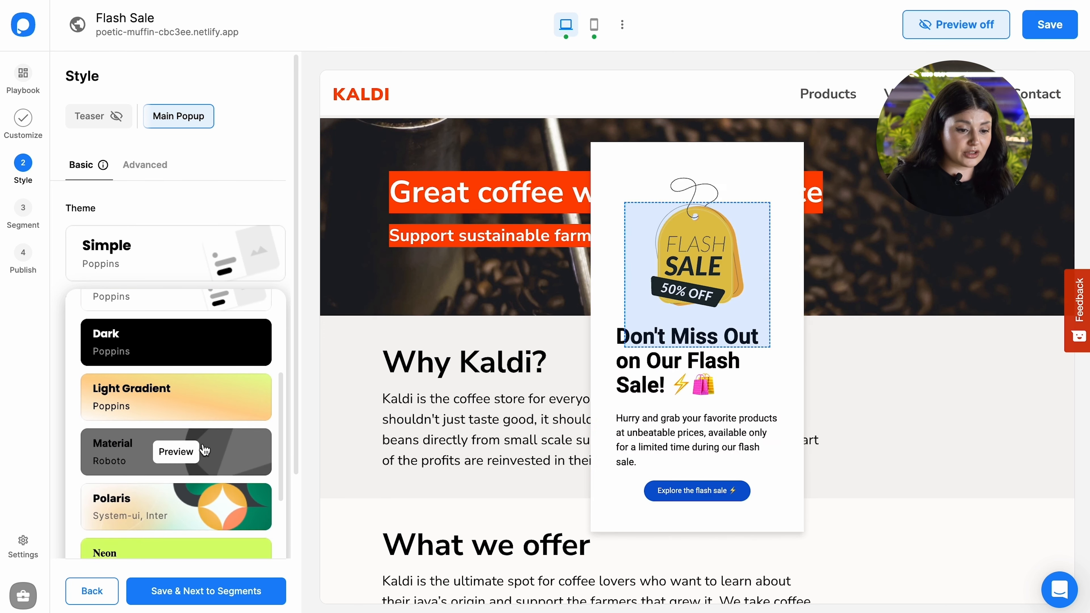
{"action": "scroll", "coordinate": [207, 449], "scroll_direction": "down", "scroll_amount": 3}
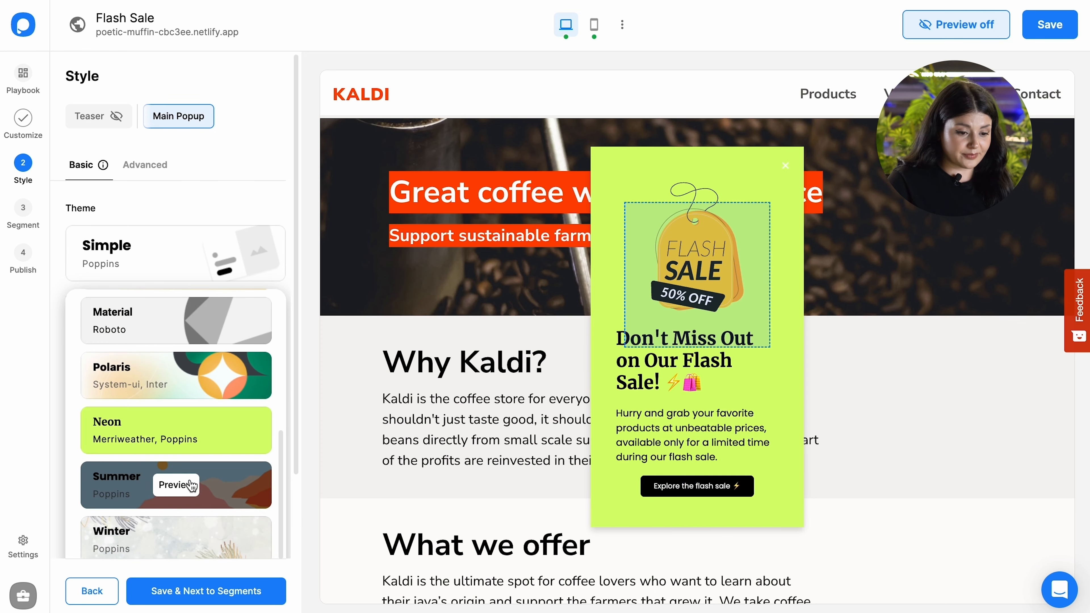
{"action": "scroll", "coordinate": [192, 485], "scroll_direction": "down", "scroll_amount": 1}
{"action": "scroll", "coordinate": [206, 494], "scroll_direction": "down", "scroll_amount": 2}
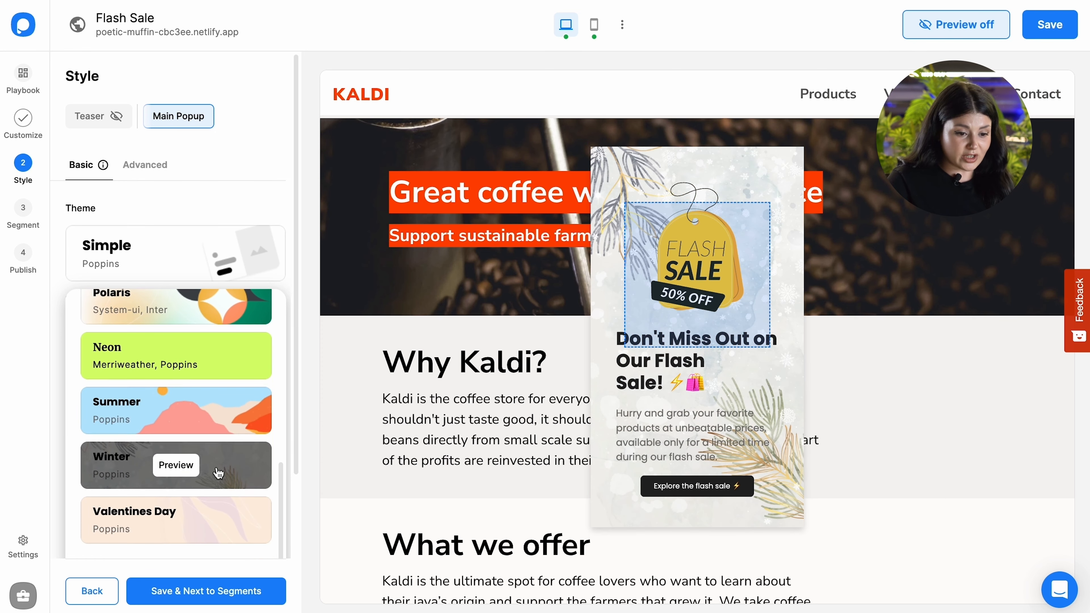
Apply the Neon theme to the popup.
{"action": "scroll", "coordinate": [210, 409], "scroll_direction": "up", "scroll_amount": 5}
{"action": "scroll", "coordinate": [209, 405], "scroll_direction": "down", "scroll_amount": 5}
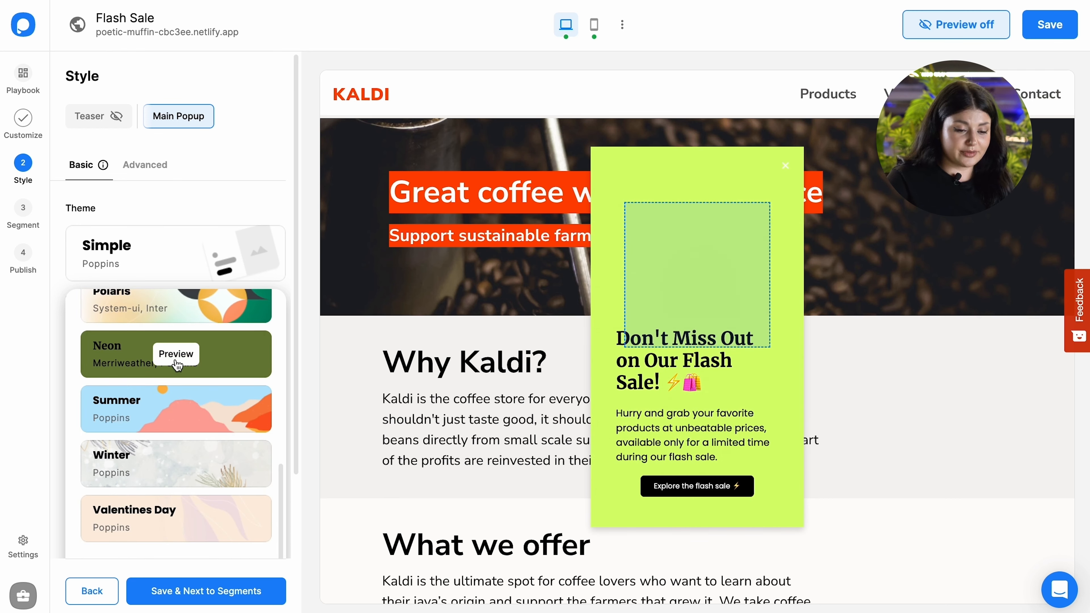
{"action": "scroll", "coordinate": [178, 404], "scroll_direction": "down", "scroll_amount": 2}
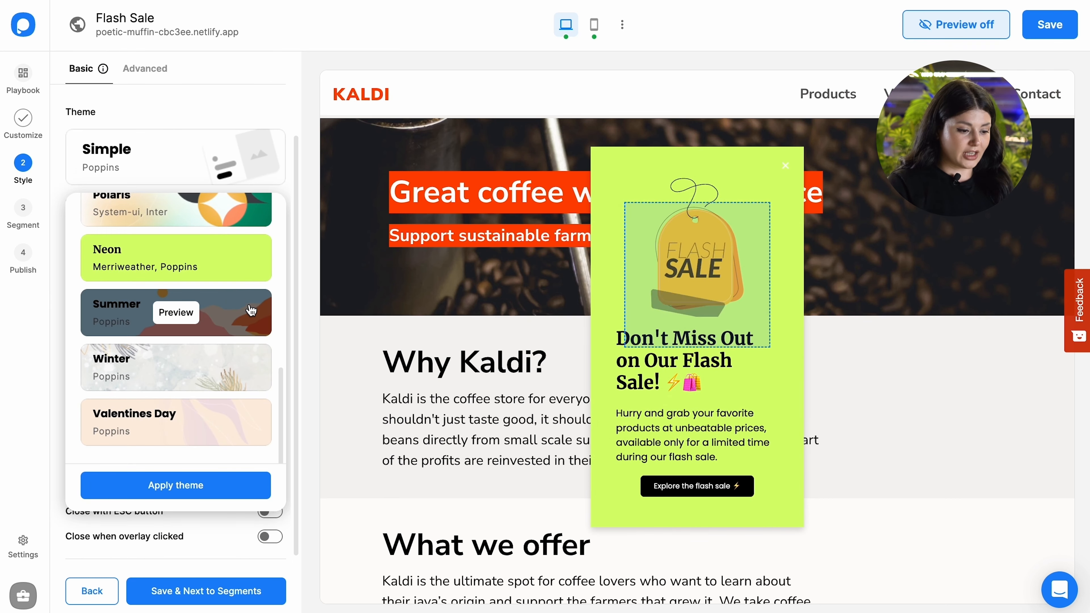
{"action": "left_click", "coordinate": [214, 493]}
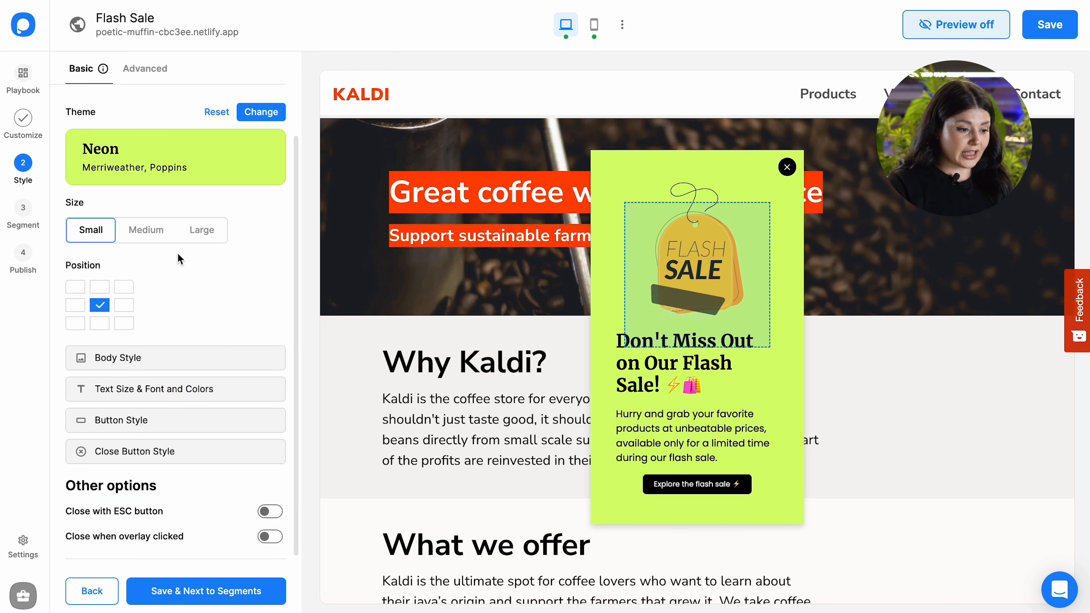
Try the Medium and Large popup sizes and return to Small.
{"action": "left_click", "coordinate": [158, 239]}
{"action": "left_click", "coordinate": [195, 231]}
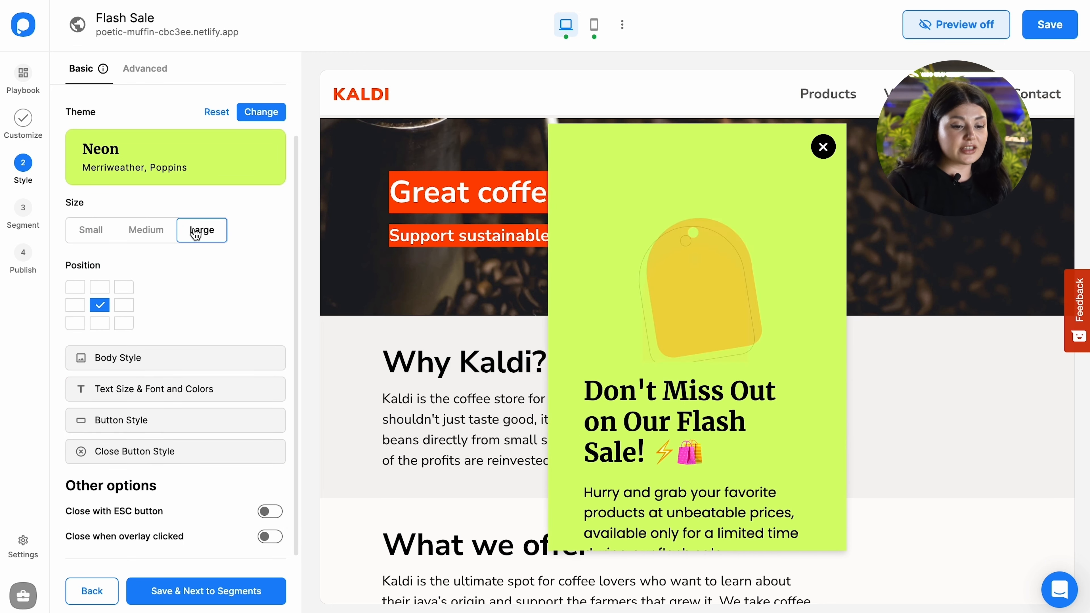
{"action": "left_click", "coordinate": [160, 236]}
{"action": "left_click", "coordinate": [105, 233]}
Position the popup in the lower-left corner of the page and set its solid background color to #D7FF6A.
{"action": "left_click", "coordinate": [76, 323]}
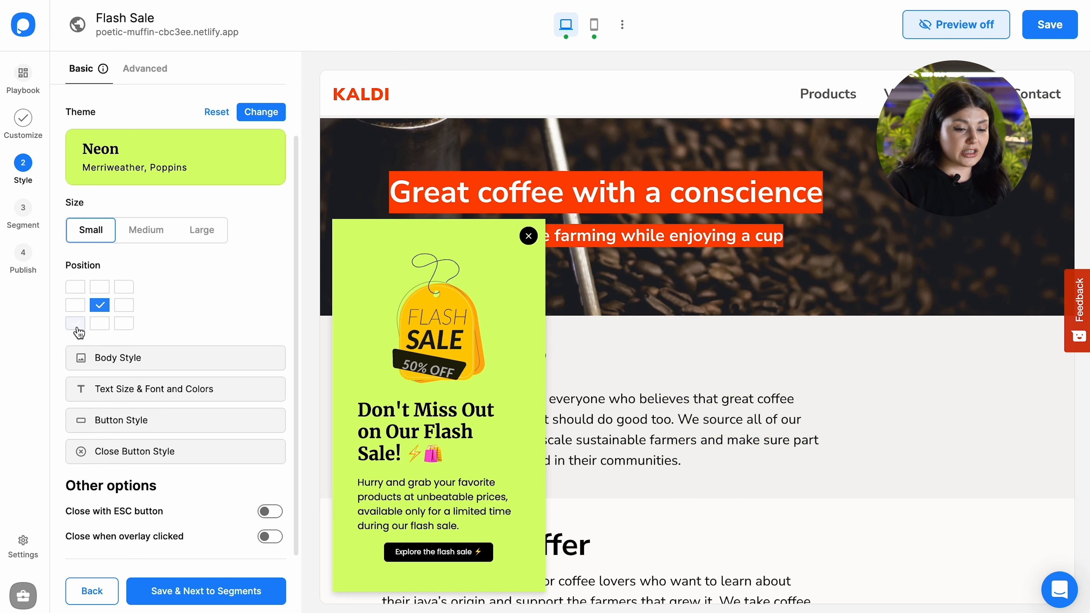
{"action": "left_click", "coordinate": [195, 356]}
{"action": "scroll", "coordinate": [244, 343], "scroll_direction": "down", "scroll_amount": 4}
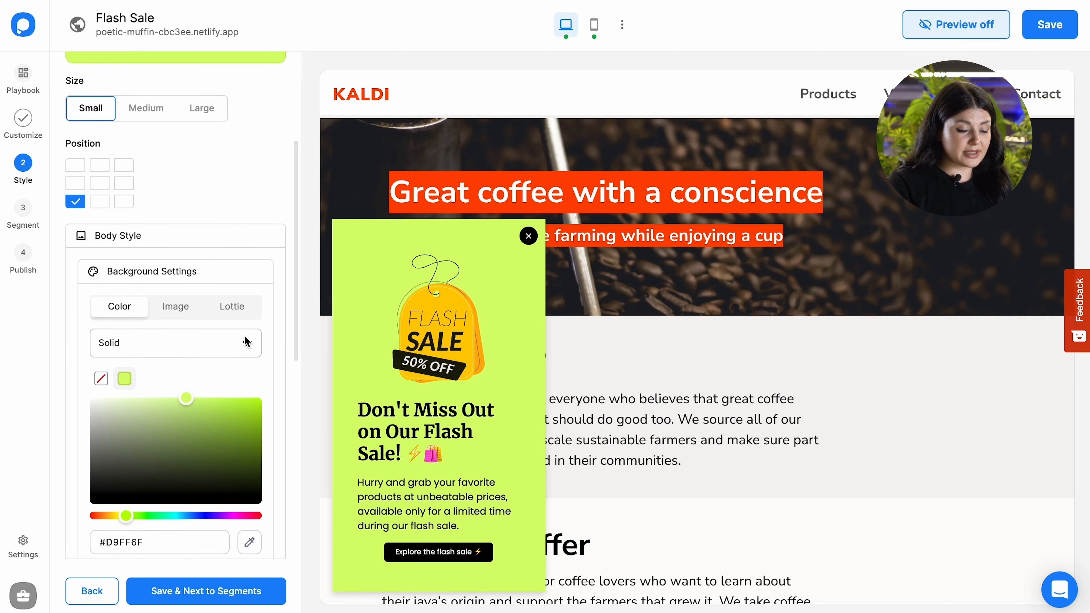
{"action": "scroll", "coordinate": [185, 254], "scroll_direction": "down", "scroll_amount": 1}
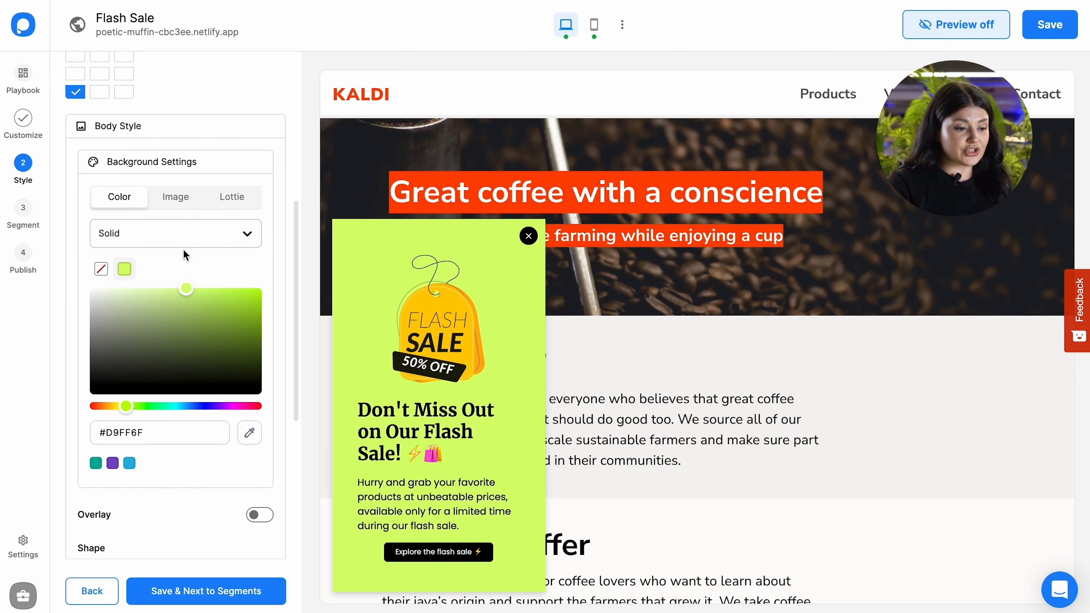
{"action": "mouse_move", "coordinate": [191, 296]}
{"action": "left_mouse_down"}
{"action": "mouse_move", "coordinate": [178, 305]}
{"action": "mouse_move", "coordinate": [188, 292]}
{"action": "mouse_move", "coordinate": [213, 300]}
{"action": "mouse_move", "coordinate": [222, 322]}
{"action": "mouse_move", "coordinate": [190, 284]}
{"action": "left_mouse_up"}
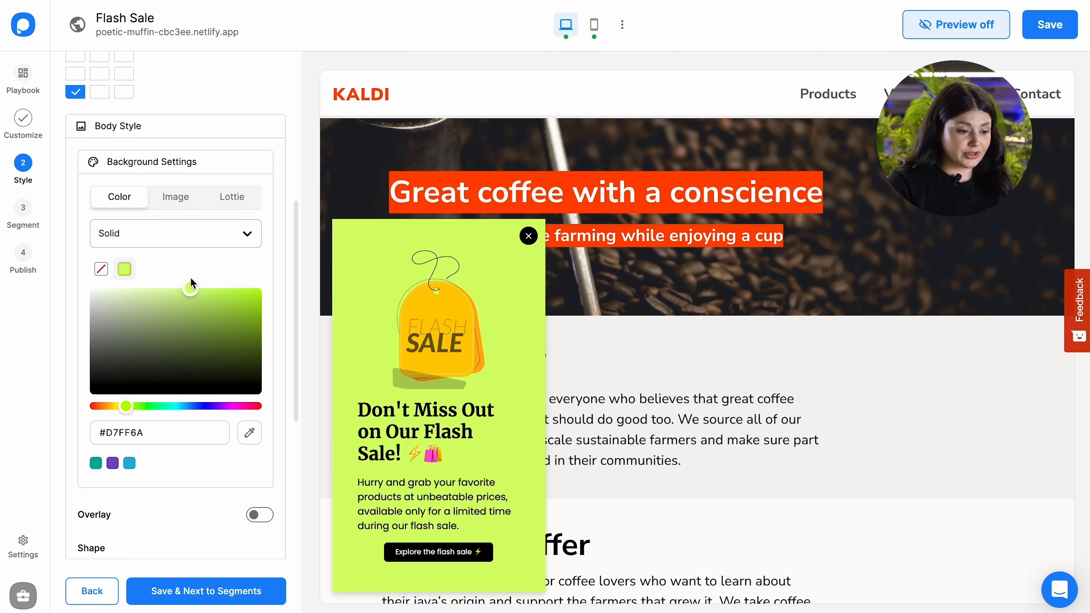
View the image and Lottie background options, and enable the overlay with 62% opacity in the body style.
{"action": "left_click", "coordinate": [190, 198]}
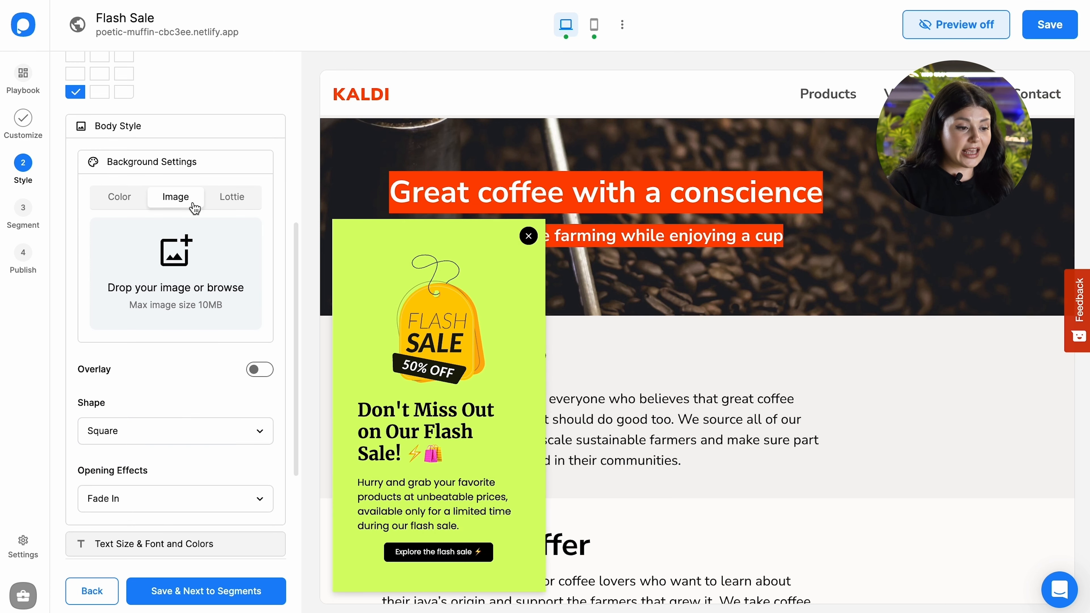
{"action": "left_click", "coordinate": [240, 199]}
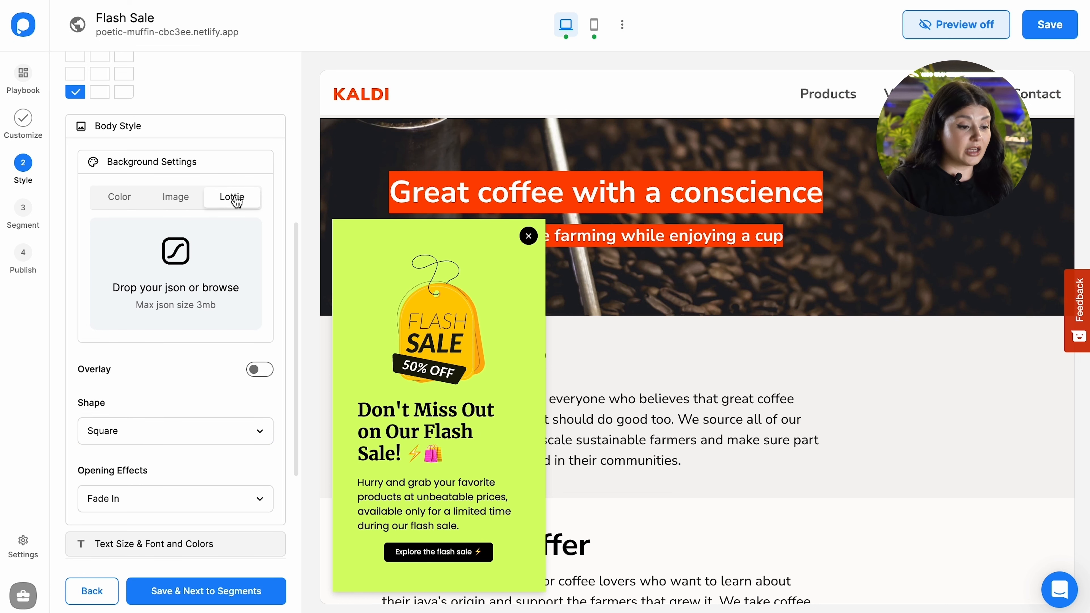
{"action": "left_click", "coordinate": [260, 370]}
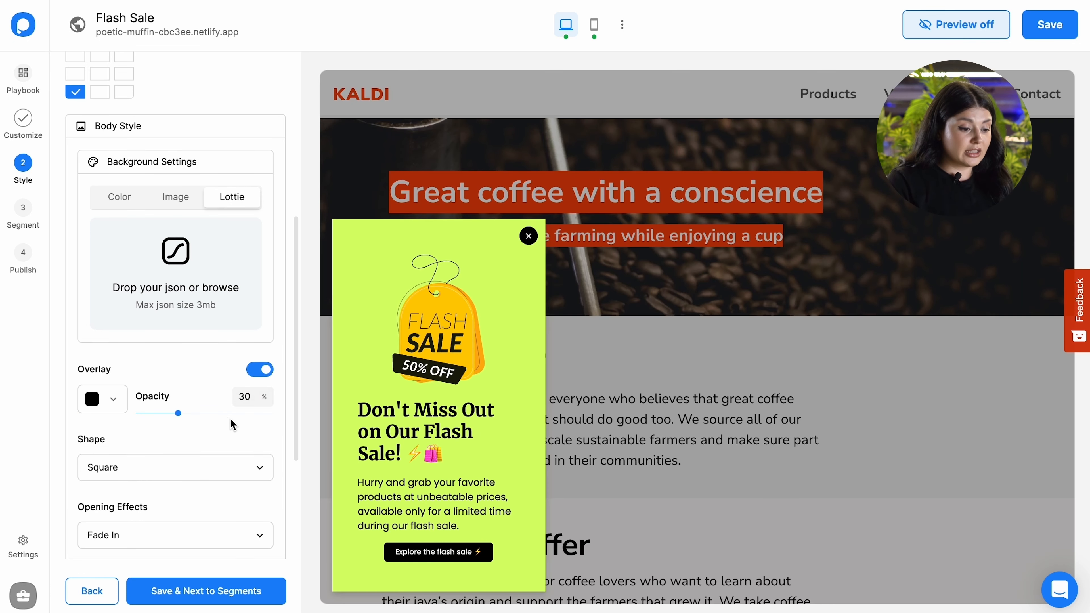
{"action": "left_click_drag", "start_coordinate": [178, 412], "coordinate": [221, 412]}
{"action": "left_click", "coordinate": [188, 169]}
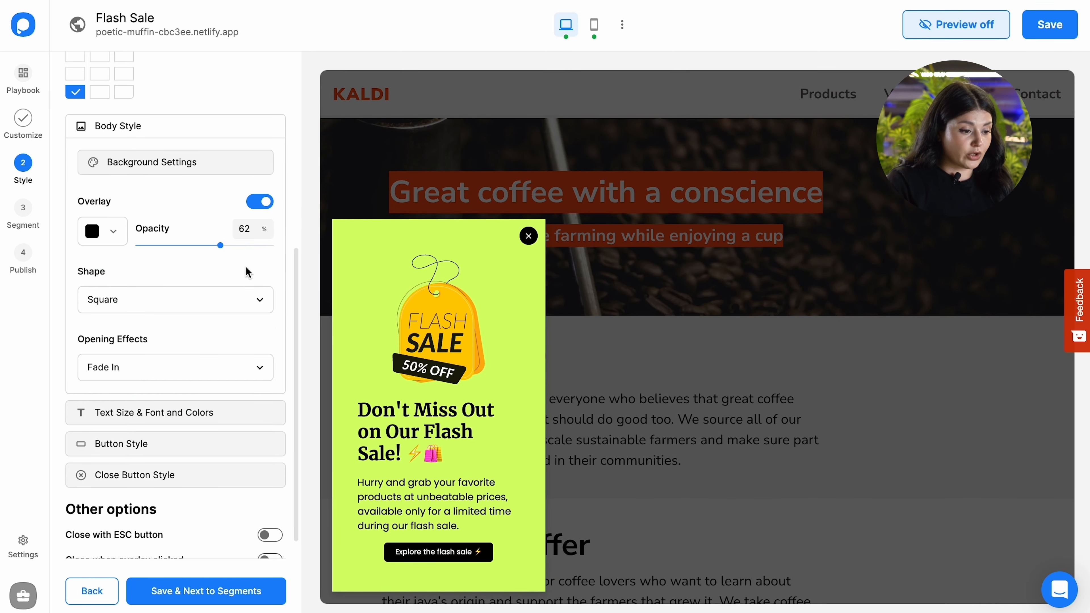
Set the popup's shape to Rounded and try the Rubber Band opening effect.
{"action": "left_click", "coordinate": [221, 296]}
{"action": "left_click", "coordinate": [209, 363]}
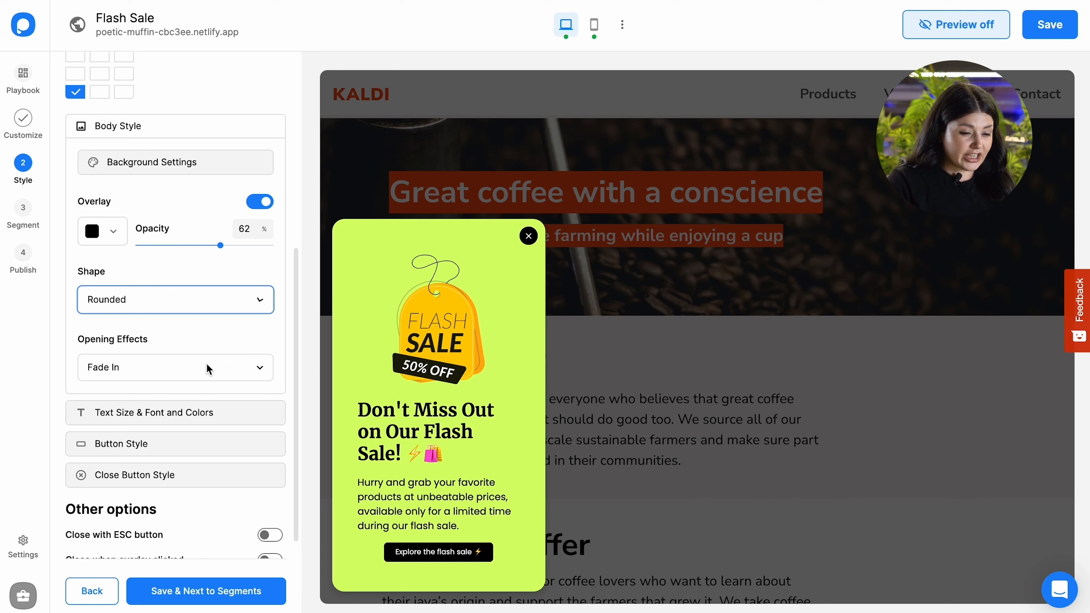
{"action": "left_click", "coordinate": [203, 376]}
{"action": "scroll", "coordinate": [198, 447], "scroll_direction": "down", "scroll_amount": 3}
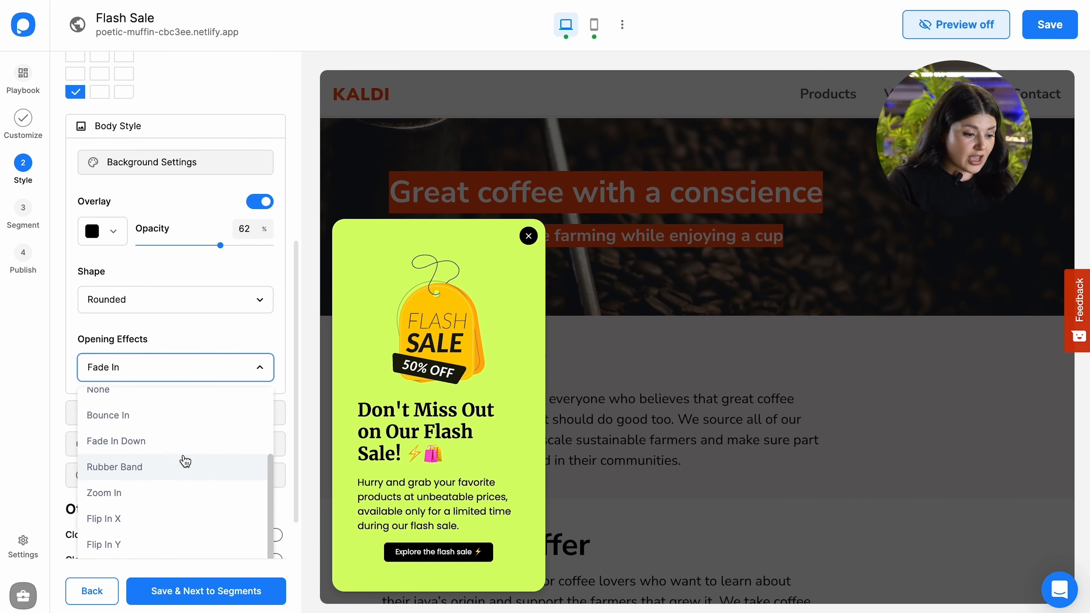
{"action": "left_click", "coordinate": [185, 461]}
Try the Fade In Down opening effect and settle on Fade In Up.
{"action": "left_click", "coordinate": [184, 367]}
{"action": "scroll", "coordinate": [187, 494], "scroll_direction": "down", "scroll_amount": 2}
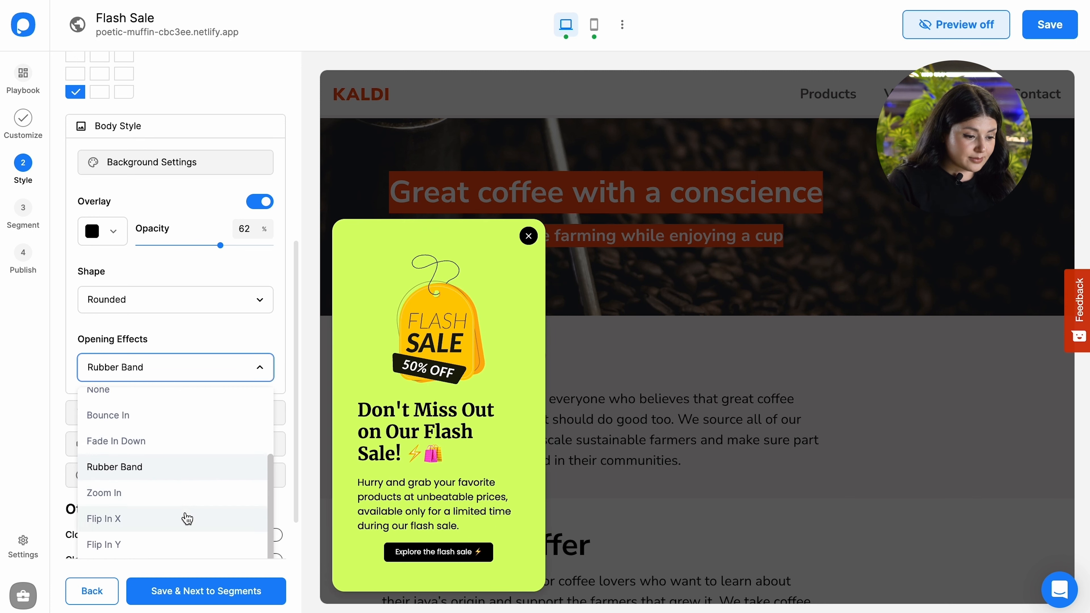
{"action": "left_click", "coordinate": [172, 441]}
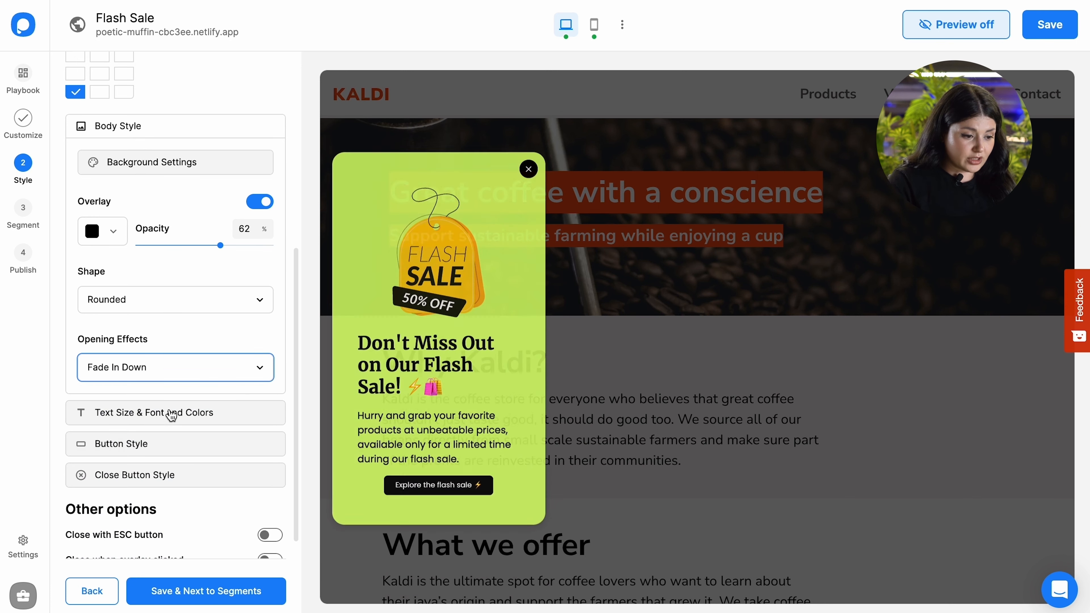
{"action": "left_click", "coordinate": [171, 378]}
{"action": "scroll", "coordinate": [168, 418], "scroll_direction": "down", "scroll_amount": 1}
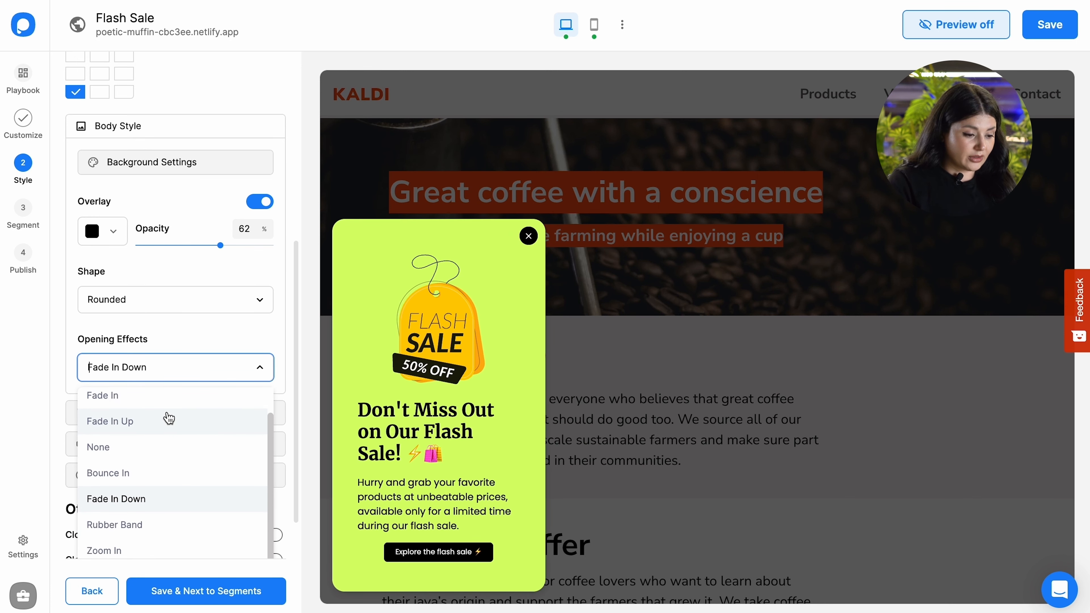
{"action": "left_click", "coordinate": [168, 420]}
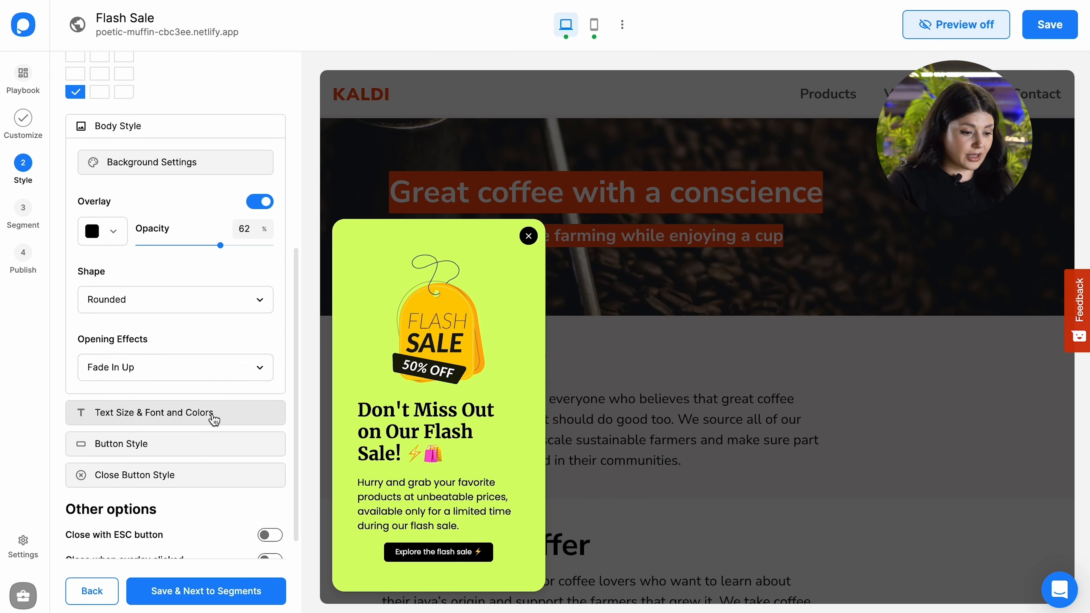
In the text settings, try other heading colors, return to black, and set the heading size to 32 px.
{"action": "left_click", "coordinate": [213, 415]}
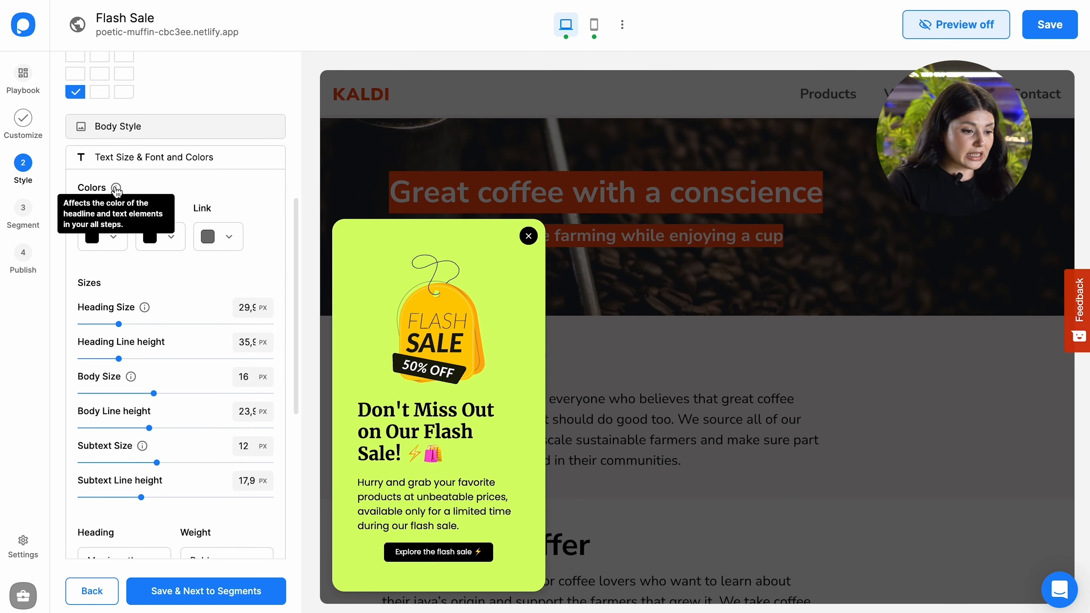
{"action": "left_click", "coordinate": [117, 242]}
{"action": "left_click_drag", "start_coordinate": [153, 346], "coordinate": [63, 467]}
{"action": "left_click", "coordinate": [263, 241]}
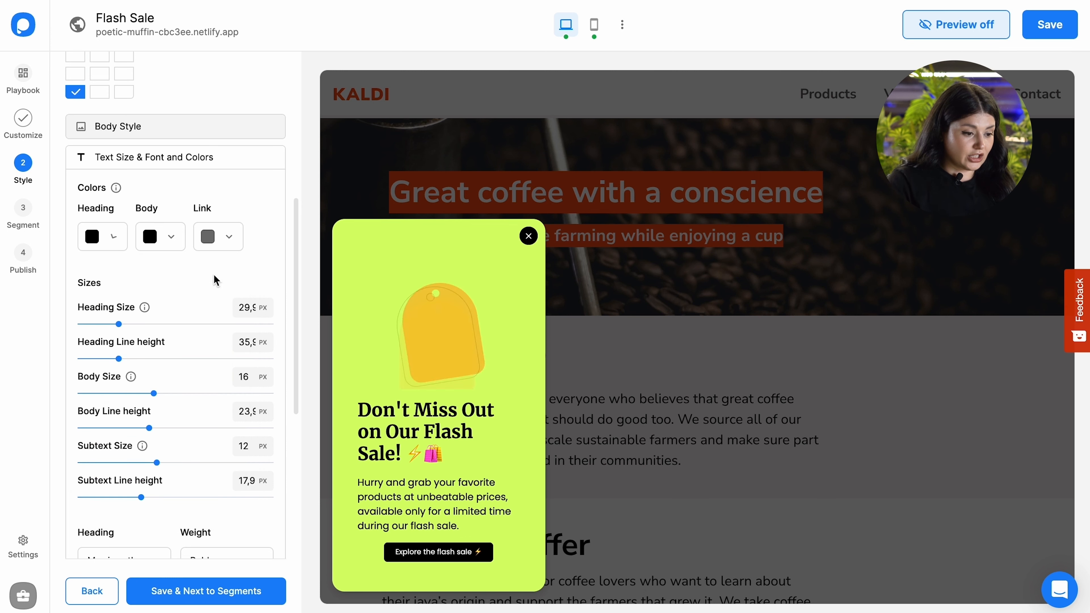
{"action": "left_click_drag", "start_coordinate": [120, 325], "coordinate": [127, 322]}
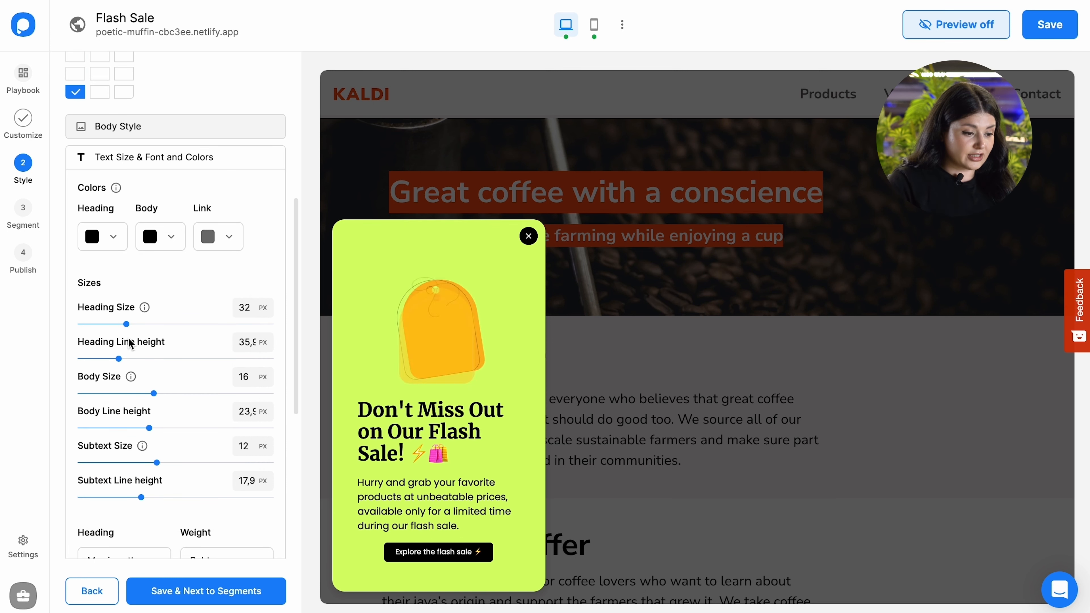
Change the heading font to Inter.
{"action": "scroll", "coordinate": [168, 387], "scroll_direction": "down", "scroll_amount": 3}
{"action": "left_click", "coordinate": [160, 410]}
{"action": "scroll", "coordinate": [146, 468], "scroll_direction": "down", "scroll_amount": 2}
{"action": "scroll", "coordinate": [142, 511], "scroll_direction": "up", "scroll_amount": 2}
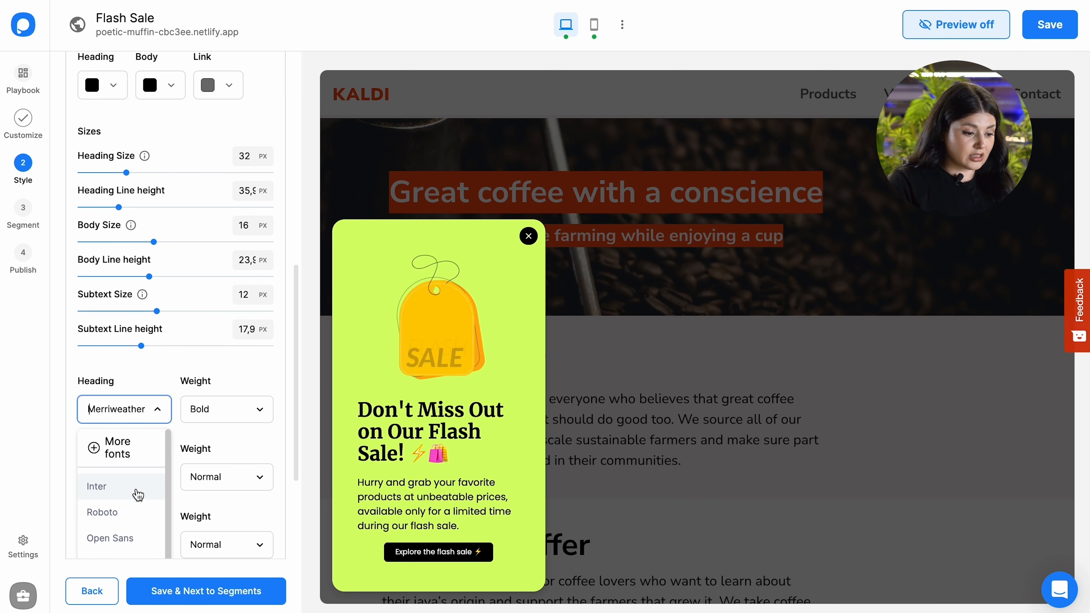
{"action": "left_click", "coordinate": [142, 489]}
Set the shape of the popup's button to Circle.
{"action": "scroll", "coordinate": [250, 448], "scroll_direction": "down", "scroll_amount": 4}
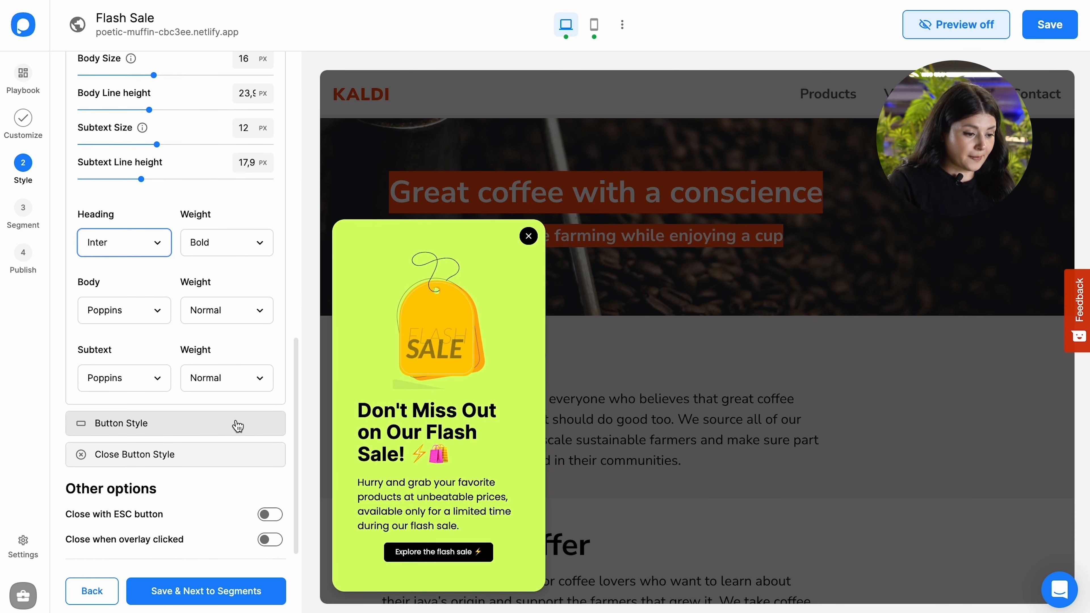
{"action": "left_click", "coordinate": [210, 426]}
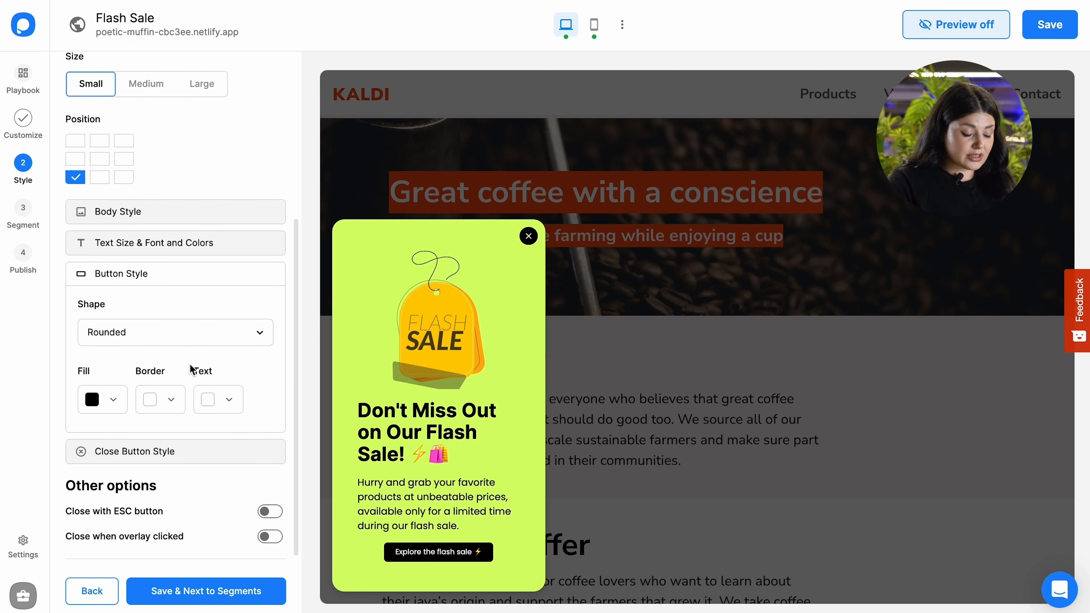
{"action": "left_click", "coordinate": [172, 333]}
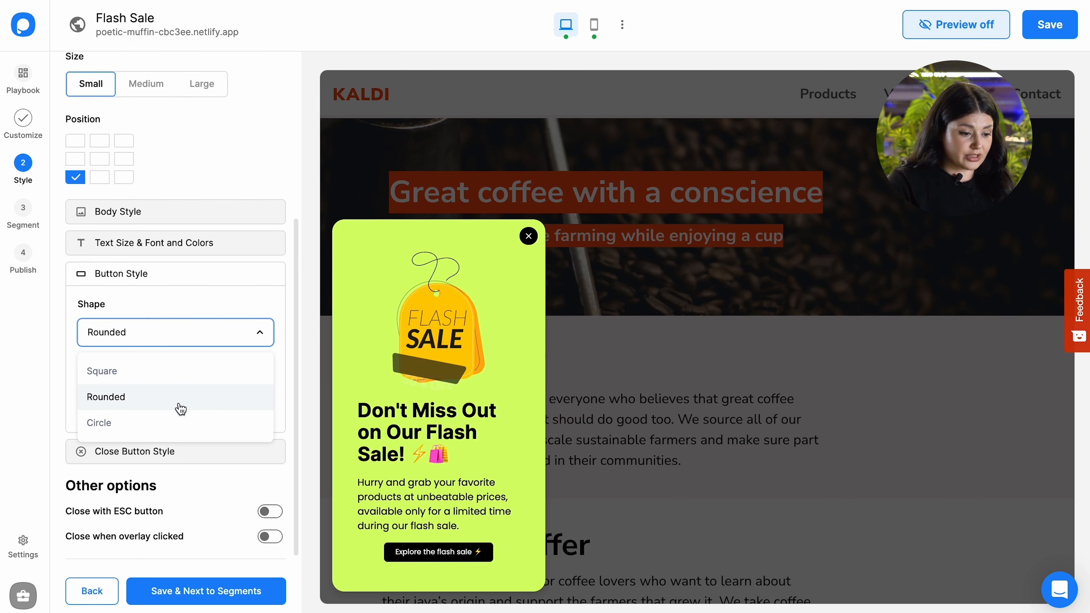
{"action": "left_click", "coordinate": [161, 424]}
Set the button's solid fill by sampling an orange tone from the sale tag animation in the popup.
{"action": "left_click", "coordinate": [113, 403]}
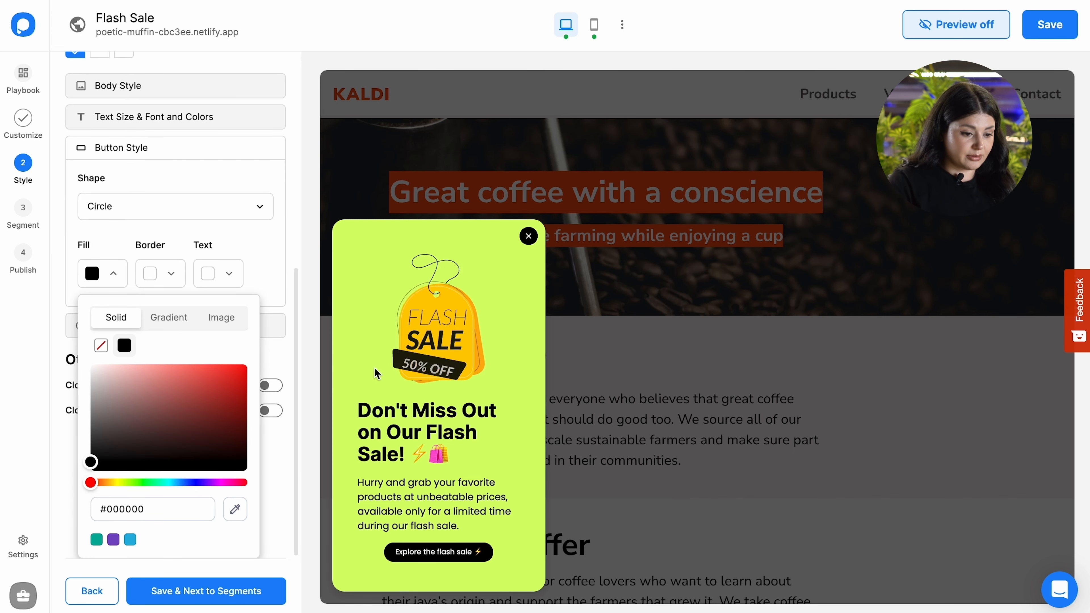
{"action": "left_click", "coordinate": [452, 312]}
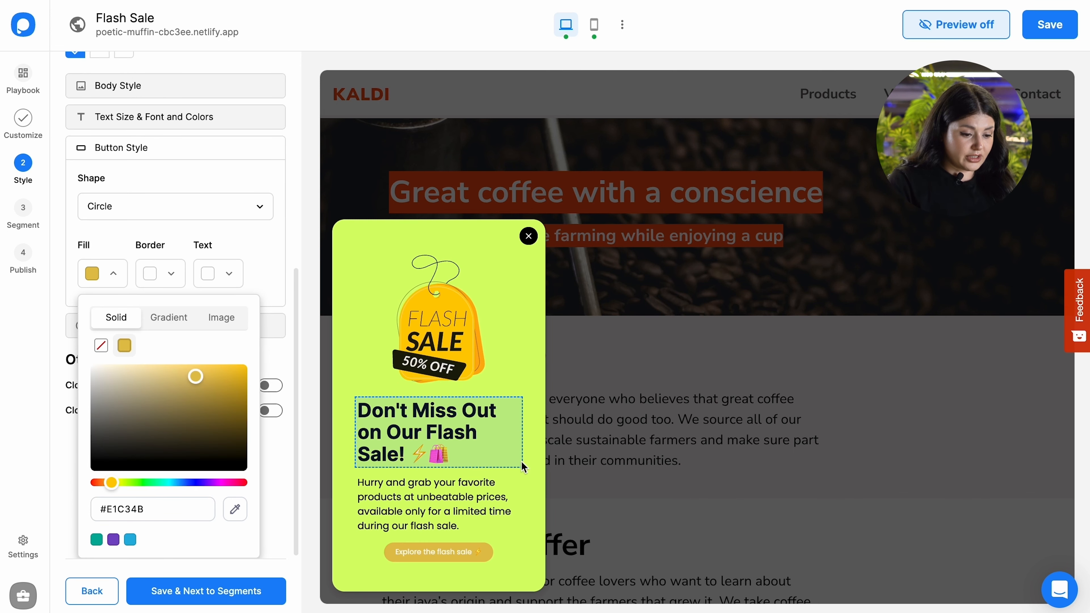
{"action": "left_click", "coordinate": [520, 471]}
{"action": "left_click", "coordinate": [86, 404]}
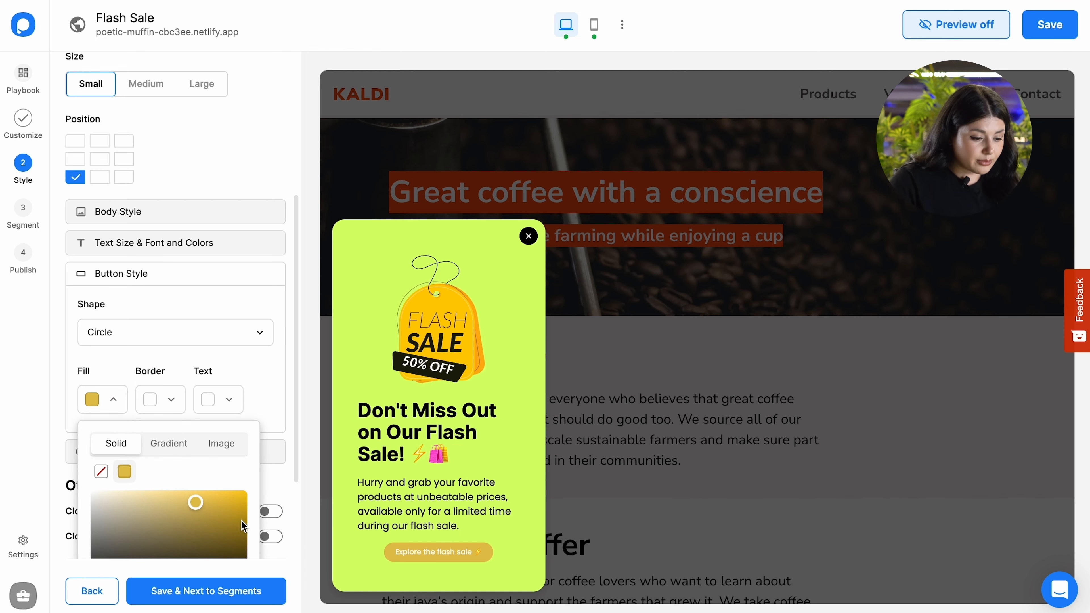
{"action": "scroll", "coordinate": [244, 526], "scroll_direction": "down", "scroll_amount": 3}
{"action": "left_click", "coordinate": [235, 509]}
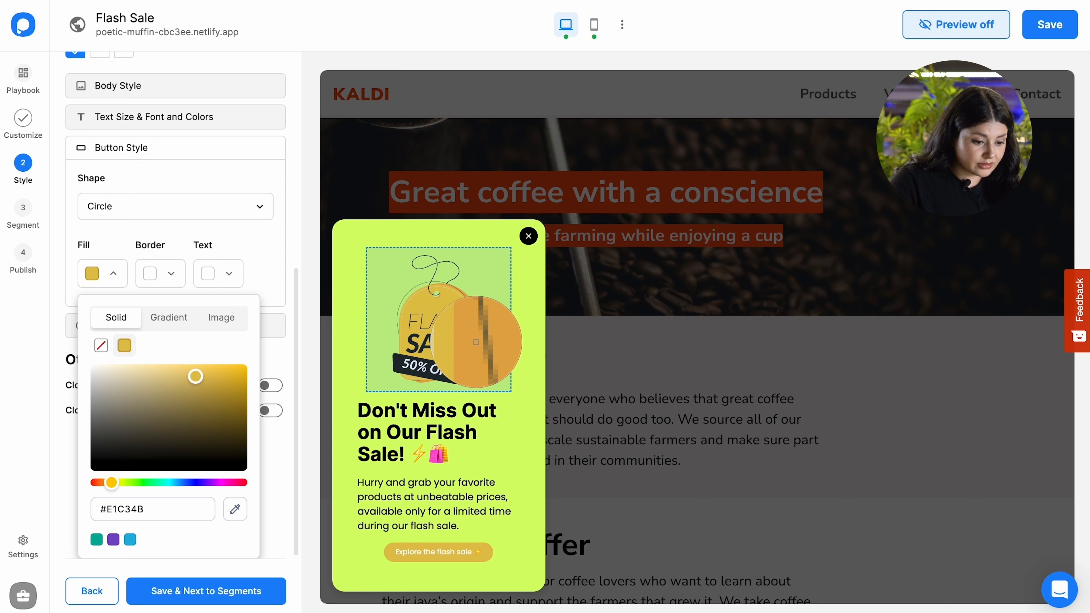
{"action": "left_click", "coordinate": [476, 343]}
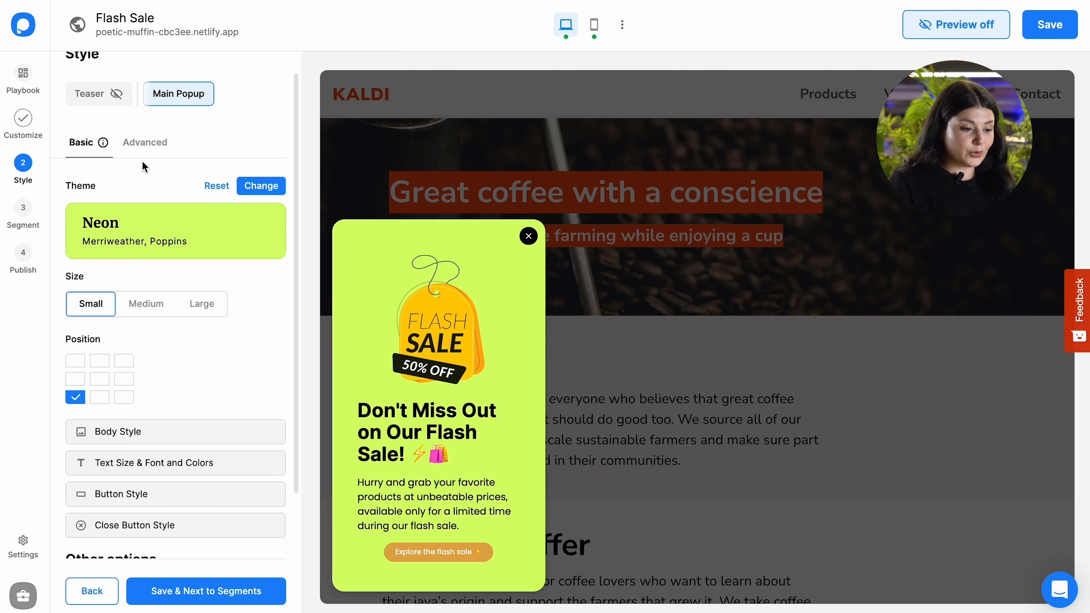
Look through the advanced style options and the teaser's basic style settings.
{"action": "left_click", "coordinate": [148, 143]}
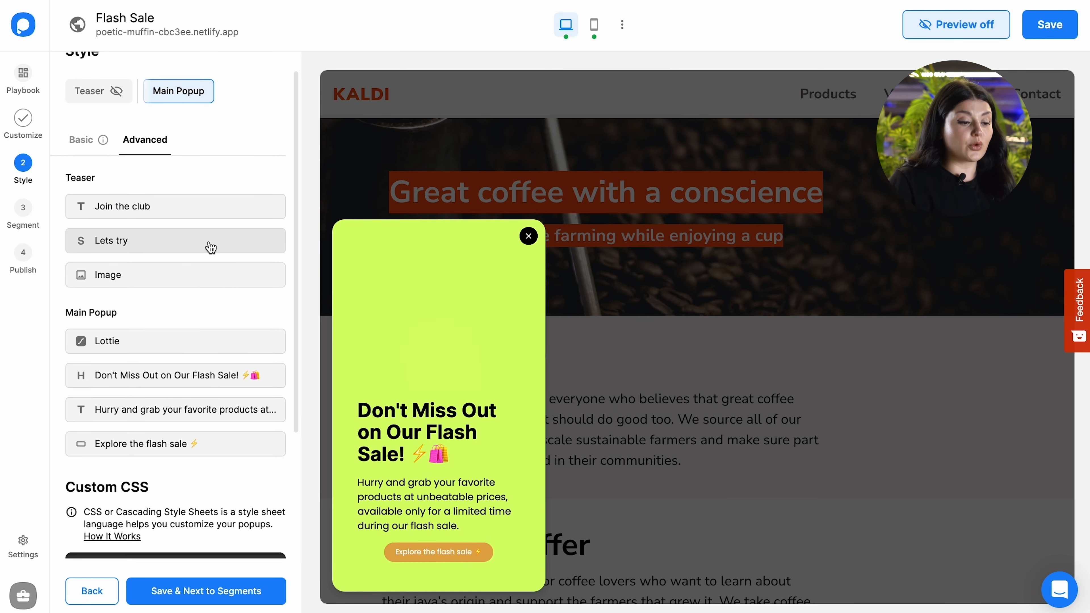
{"action": "scroll", "coordinate": [211, 249], "scroll_direction": "down", "scroll_amount": 4}
{"action": "scroll", "coordinate": [214, 251], "scroll_direction": "up", "scroll_amount": 4}
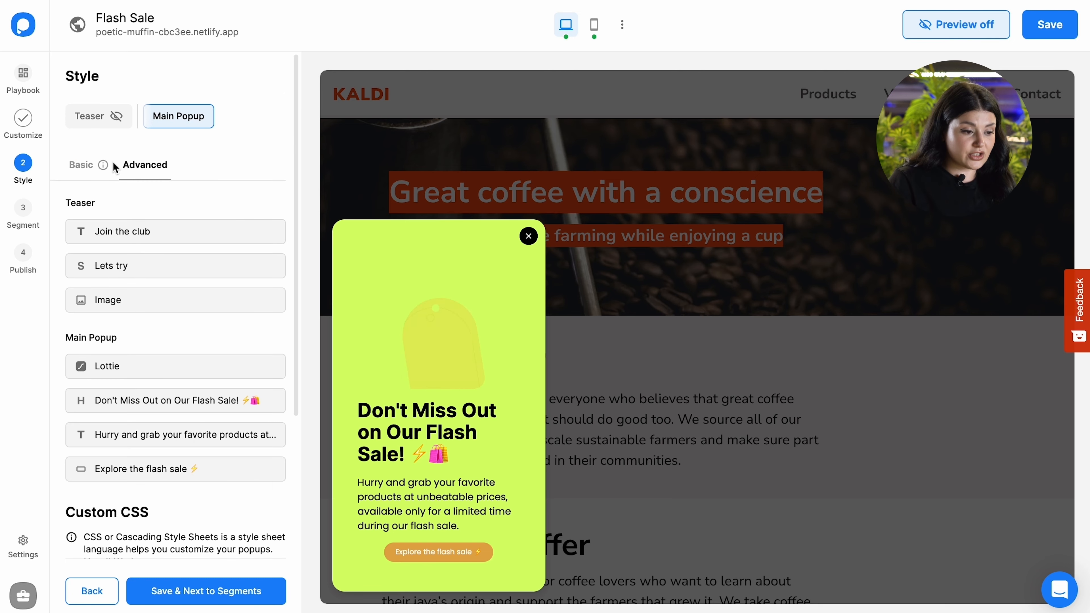
{"action": "left_click", "coordinate": [92, 165]}
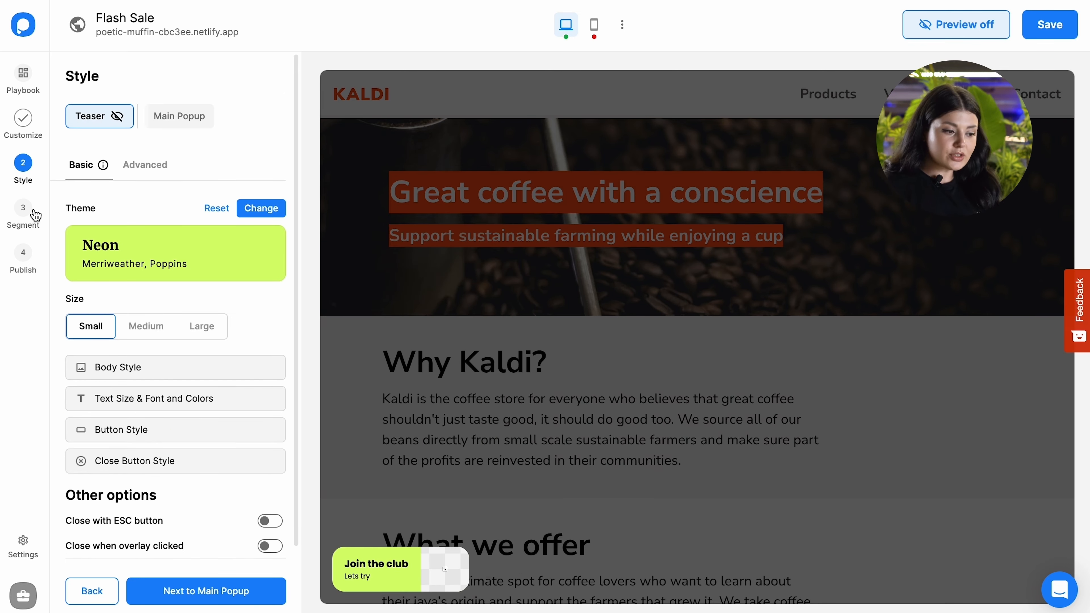
Go to the segment stage and choose Big Announcement from the predefined segments to replace Boost Sales.
{"action": "left_click", "coordinate": [35, 214]}
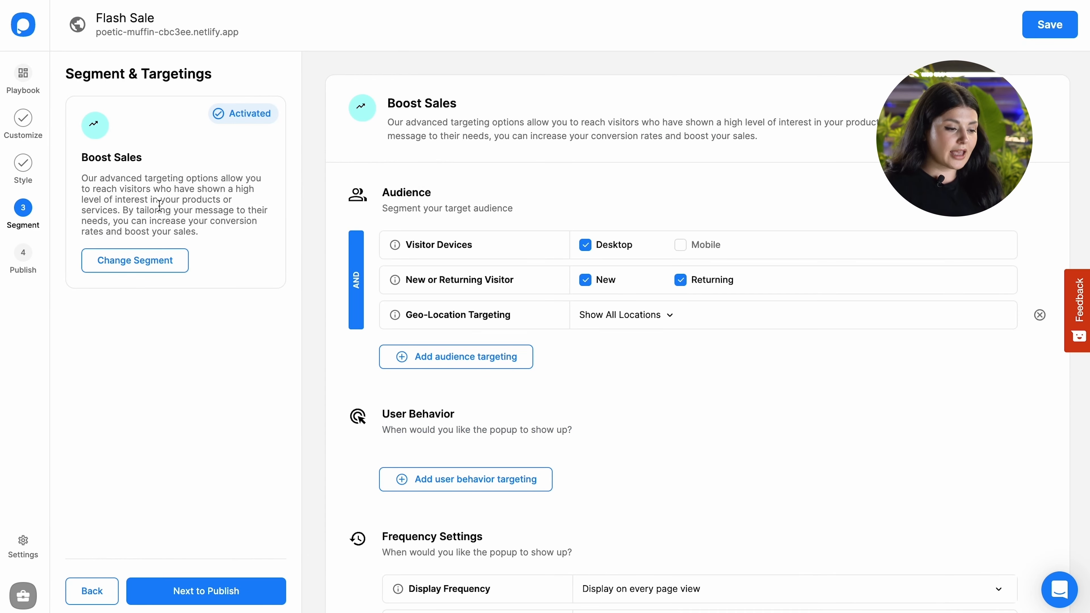
{"action": "left_click", "coordinate": [162, 268]}
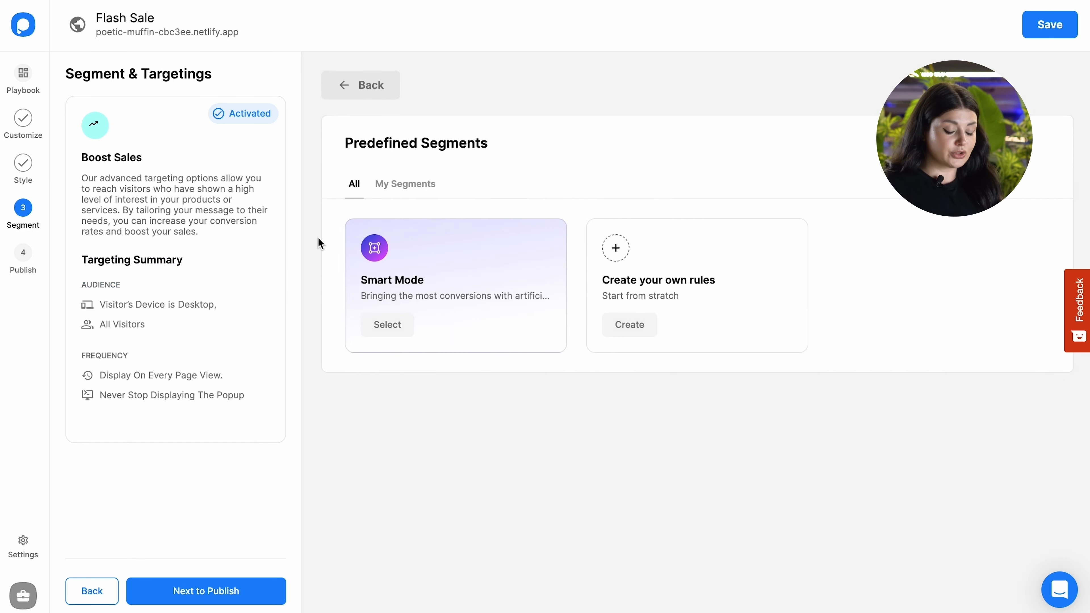
{"action": "scroll", "coordinate": [687, 140], "scroll_direction": "down", "scroll_amount": 3}
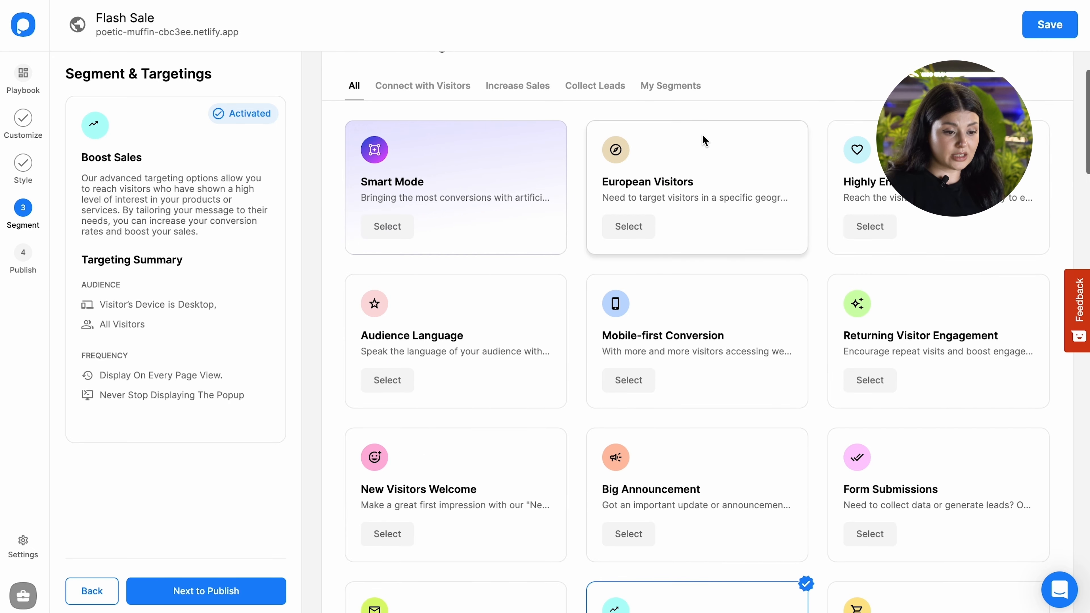
{"action": "scroll", "coordinate": [885, 210], "scroll_direction": "down", "scroll_amount": 4}
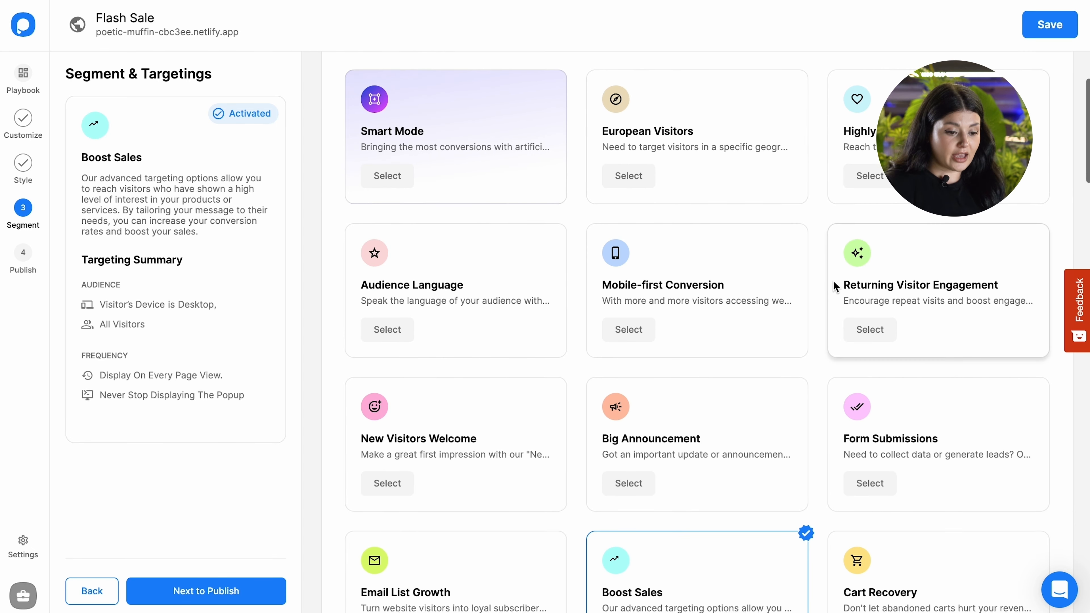
{"action": "left_click", "coordinate": [626, 346]}
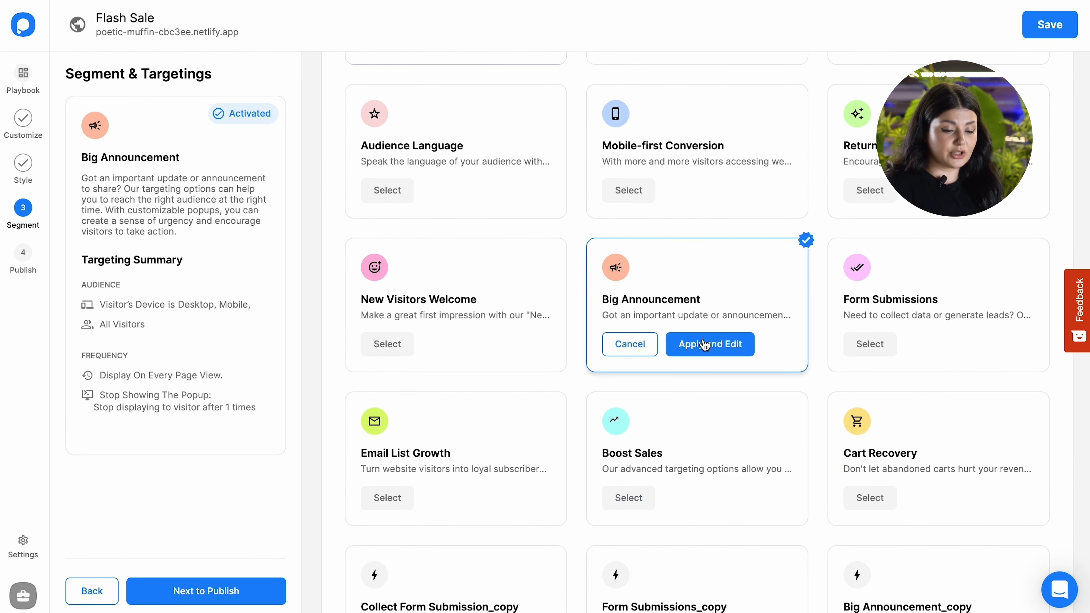
View the saved custom segments, return to the full segment list, and apply the Big Announcement segment for editing.
{"action": "scroll", "coordinate": [717, 357], "scroll_direction": "up", "scroll_amount": 5}
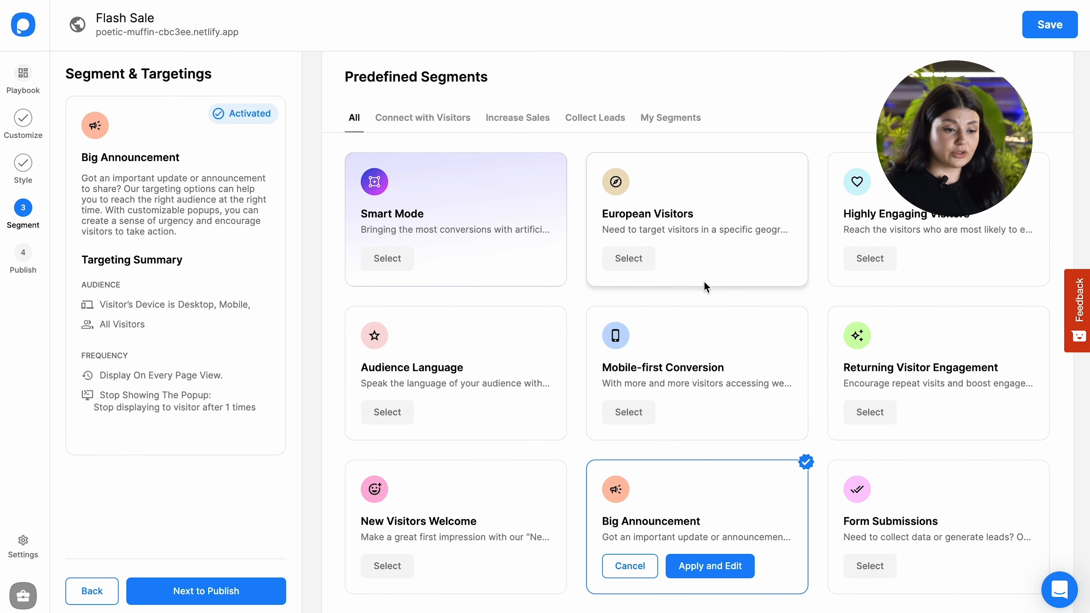
{"action": "left_click", "coordinate": [679, 124]}
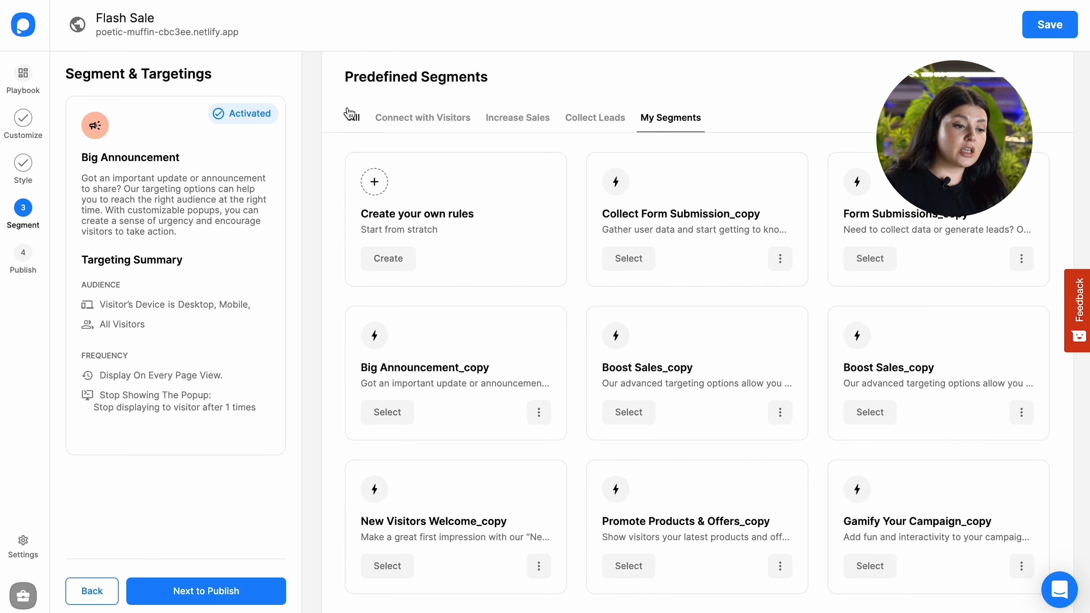
{"action": "left_click", "coordinate": [354, 118]}
{"action": "scroll", "coordinate": [686, 393], "scroll_direction": "down", "scroll_amount": 3}
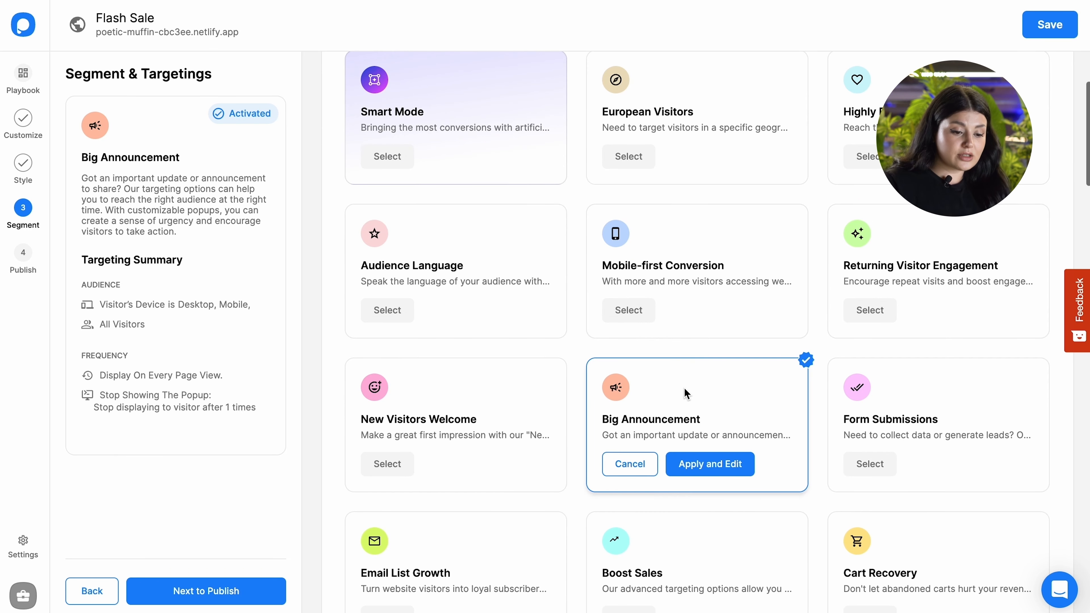
{"action": "left_click", "coordinate": [704, 467]}
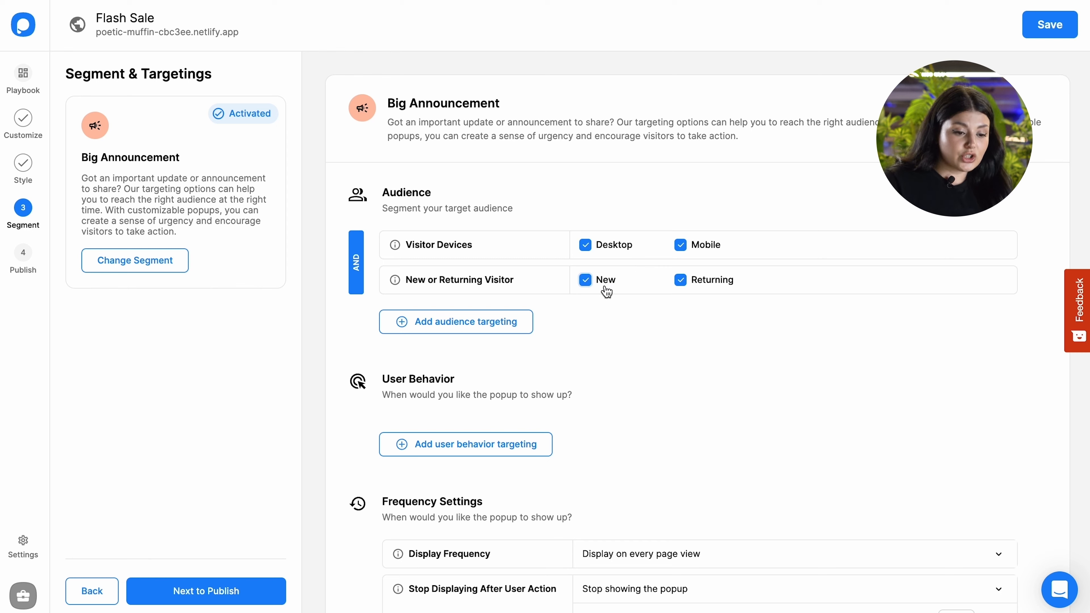
Add Schedule Date and Time as audience targeting and pick 06/06/2023 as its custom start date.
{"action": "left_click", "coordinate": [517, 319]}
{"action": "left_click", "coordinate": [679, 278]}
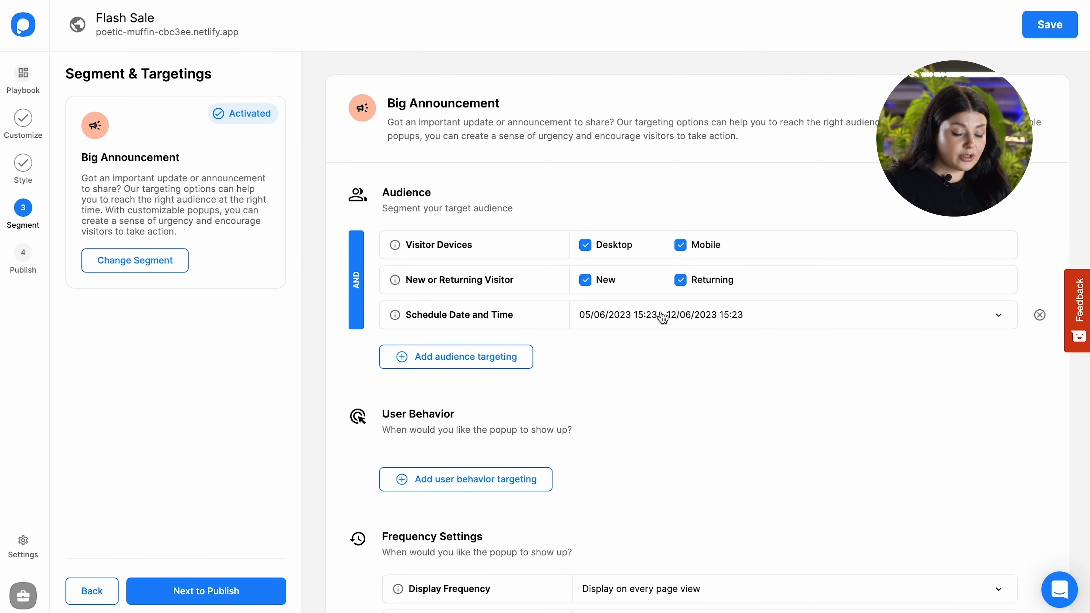
{"action": "left_click", "coordinate": [664, 317]}
{"action": "left_click", "coordinate": [888, 474]}
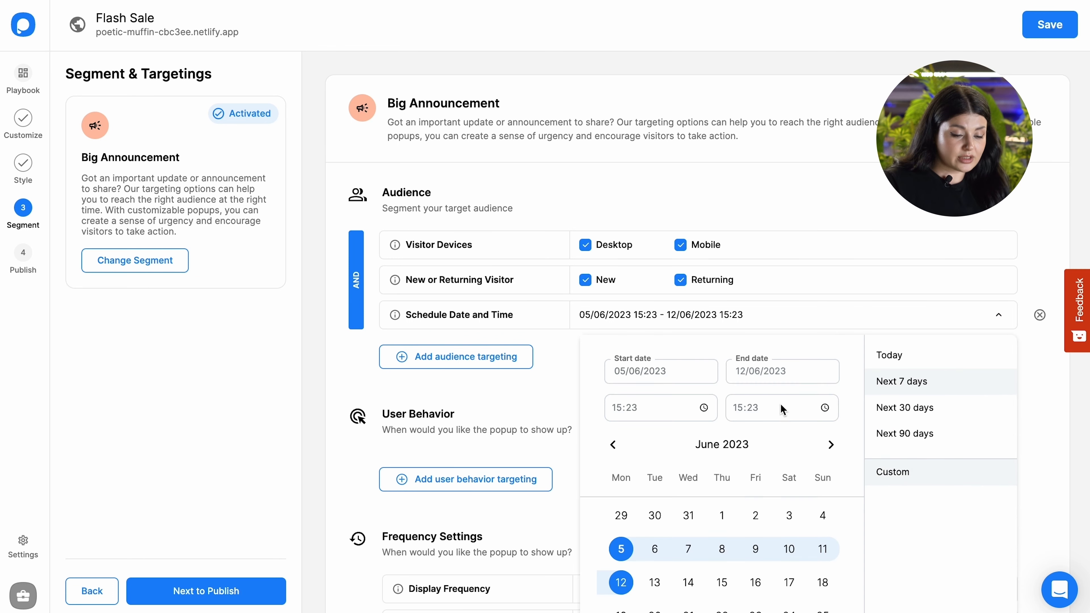
{"action": "scroll", "coordinate": [729, 327], "scroll_direction": "down", "scroll_amount": 4}
{"action": "left_click", "coordinate": [657, 402]}
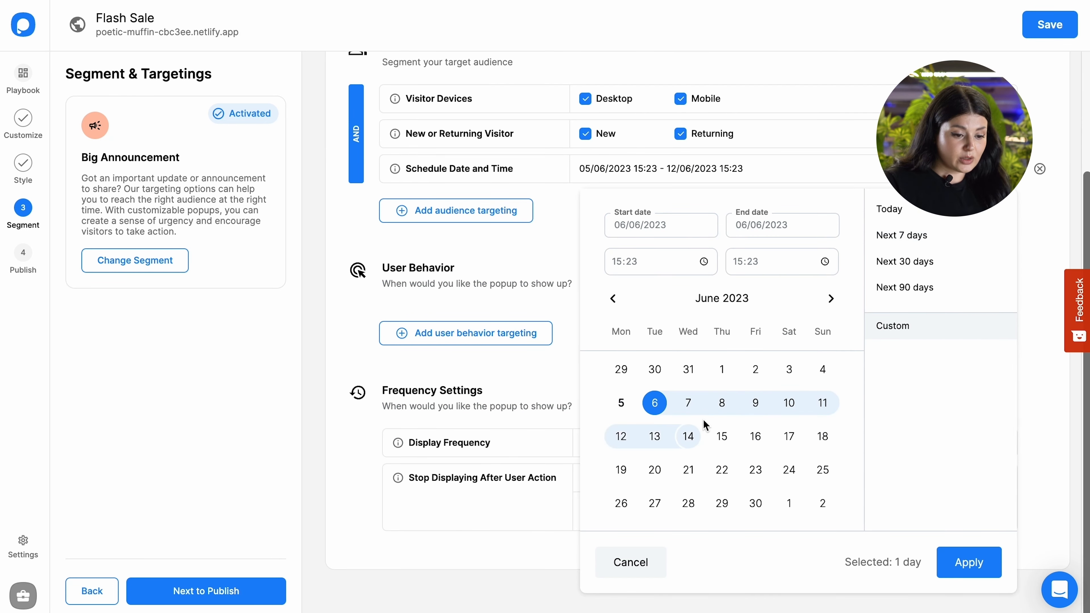
Set the schedule's start time to 15:00 for 06/06/2023.
{"action": "left_click", "coordinate": [703, 263]}
{"action": "scroll", "coordinate": [683, 303], "scroll_direction": "down", "scroll_amount": 10}
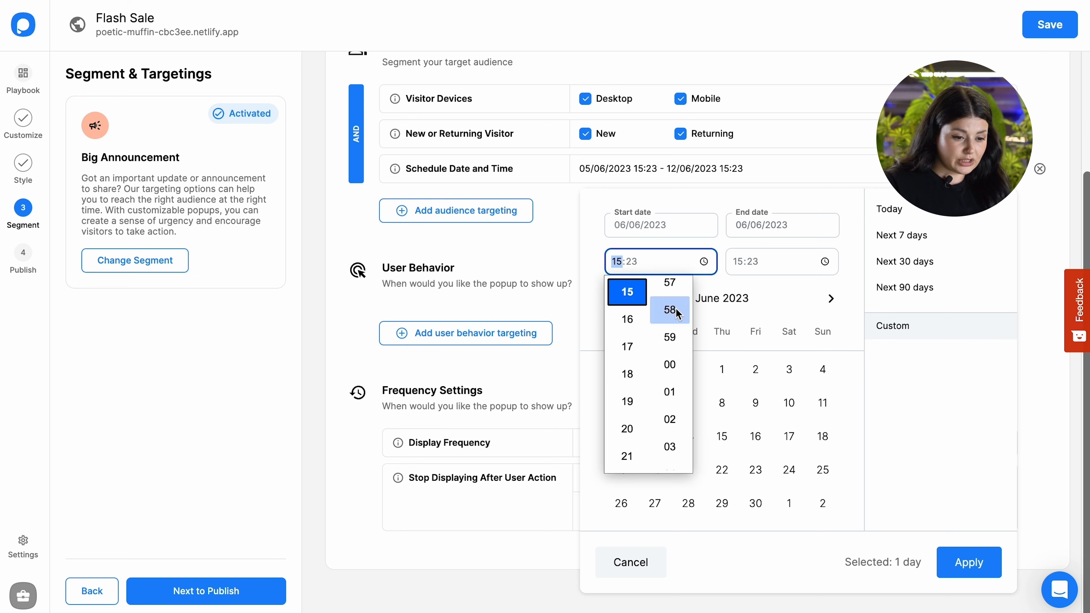
{"action": "left_click", "coordinate": [669, 430]}
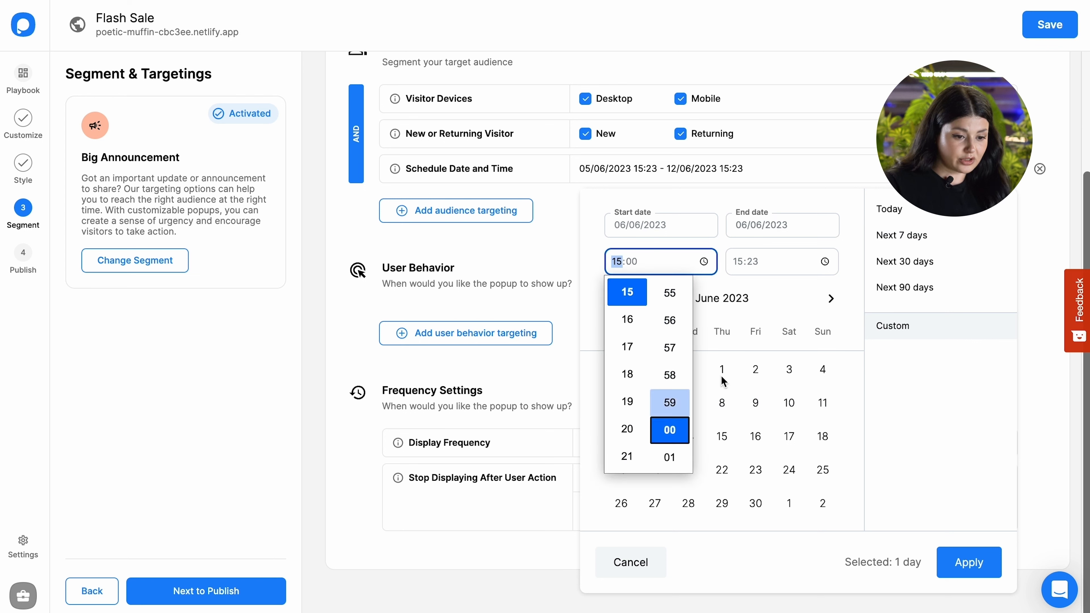
{"action": "left_click", "coordinate": [788, 279]}
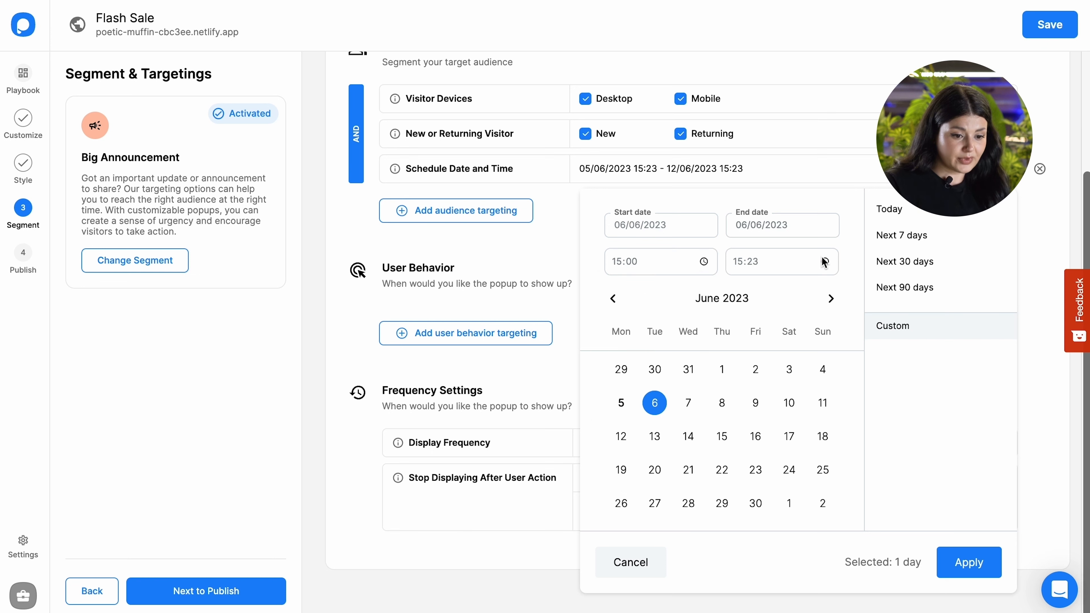
Set the schedule's end time to 16:00 on 06/06/2023 and apply the date range.
{"action": "left_click", "coordinate": [824, 262]}
{"action": "left_click", "coordinate": [749, 319]}
{"action": "scroll", "coordinate": [796, 312], "scroll_direction": "up", "scroll_amount": 10}
{"action": "scroll", "coordinate": [795, 308], "scroll_direction": "up", "scroll_amount": 4}
{"action": "left_click", "coordinate": [791, 289]}
{"action": "left_click", "coordinate": [981, 563]}
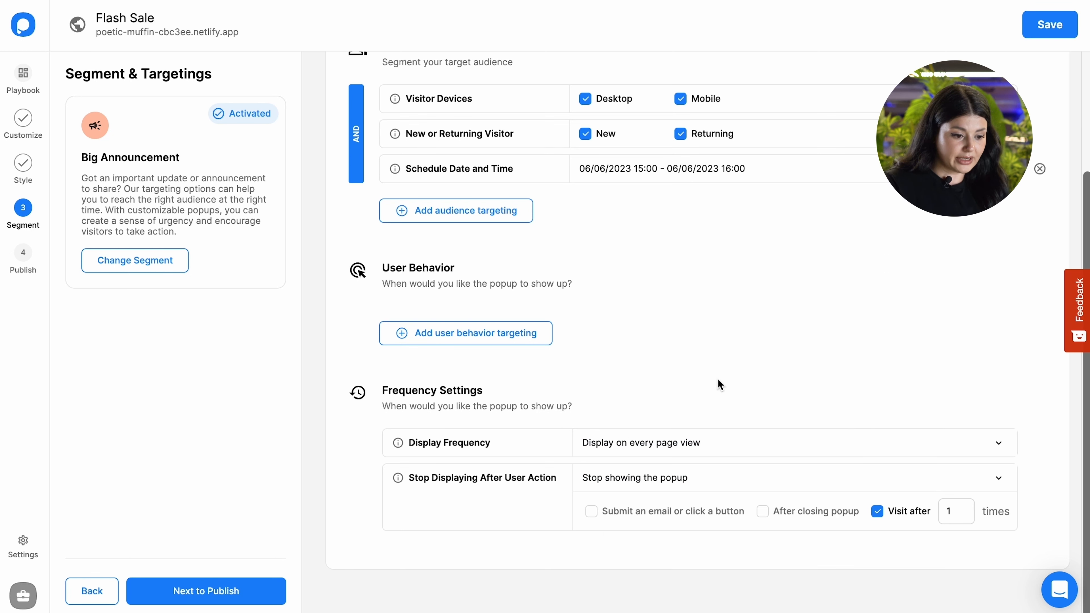
Add two user behavior rules: After Scrolling x% at 20 percent and After X Seconds at 8 seconds.
{"action": "left_click", "coordinate": [453, 343]}
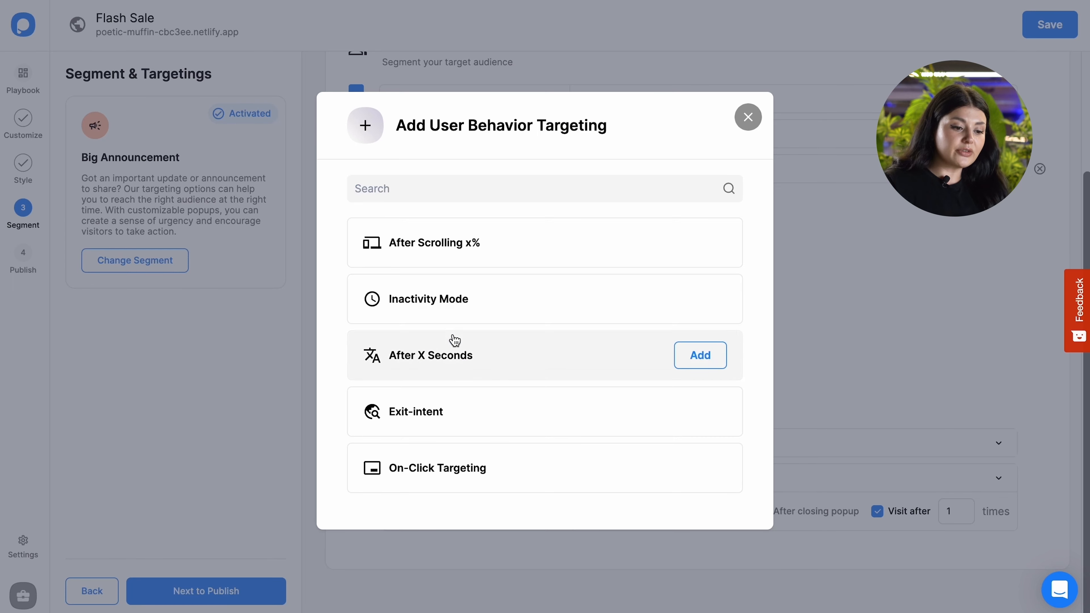
{"action": "left_click", "coordinate": [697, 241]}
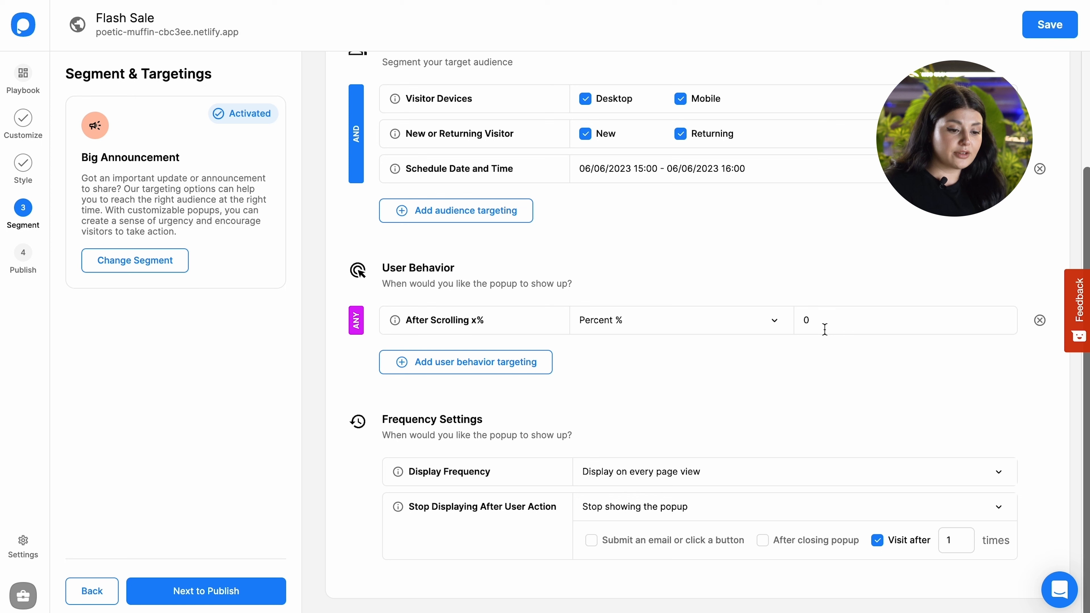
{"action": "left_click", "coordinate": [486, 374]}
{"action": "left_click", "coordinate": [701, 355]}
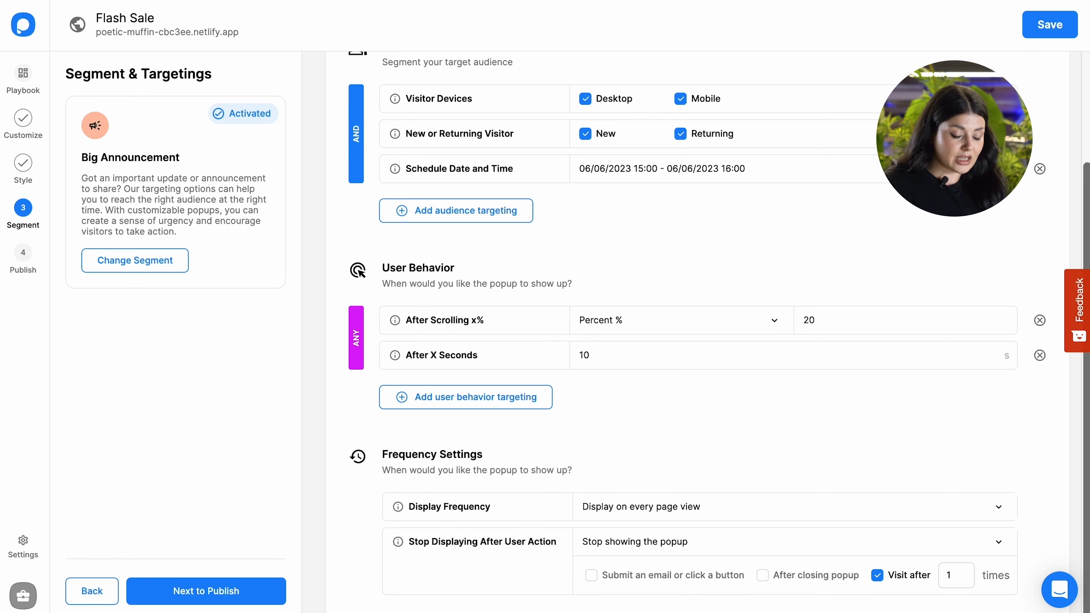
Choose Display on every page view as display frequency, and stop showing the popup after Submit an email or click a button instead of Visit after.
{"action": "scroll", "coordinate": [703, 363], "scroll_direction": "down", "scroll_amount": 1}
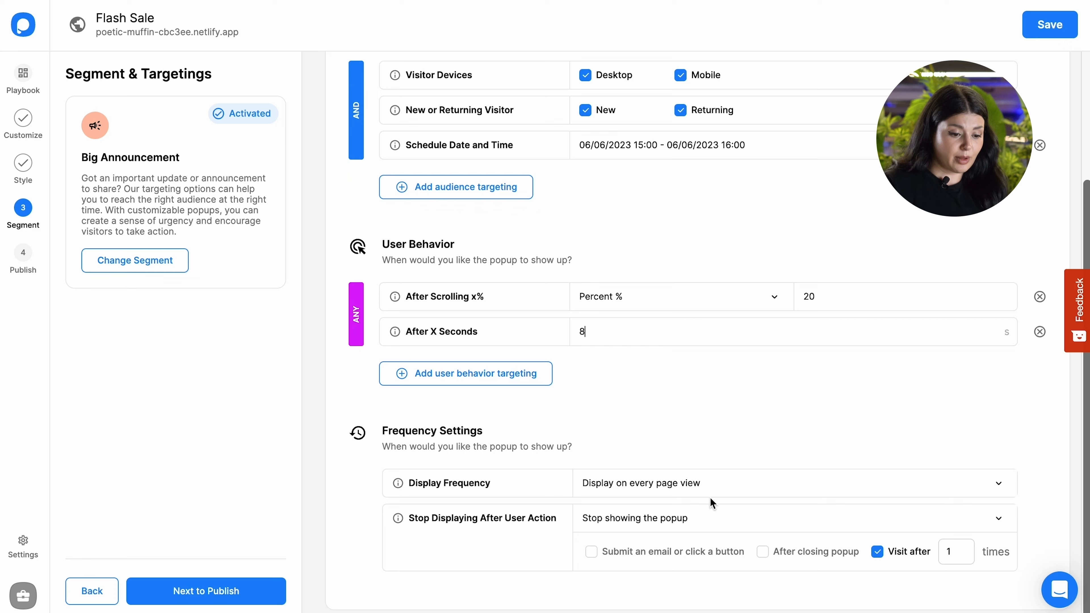
{"action": "left_click", "coordinate": [648, 475]}
{"action": "scroll", "coordinate": [670, 481], "scroll_direction": "down", "scroll_amount": 2}
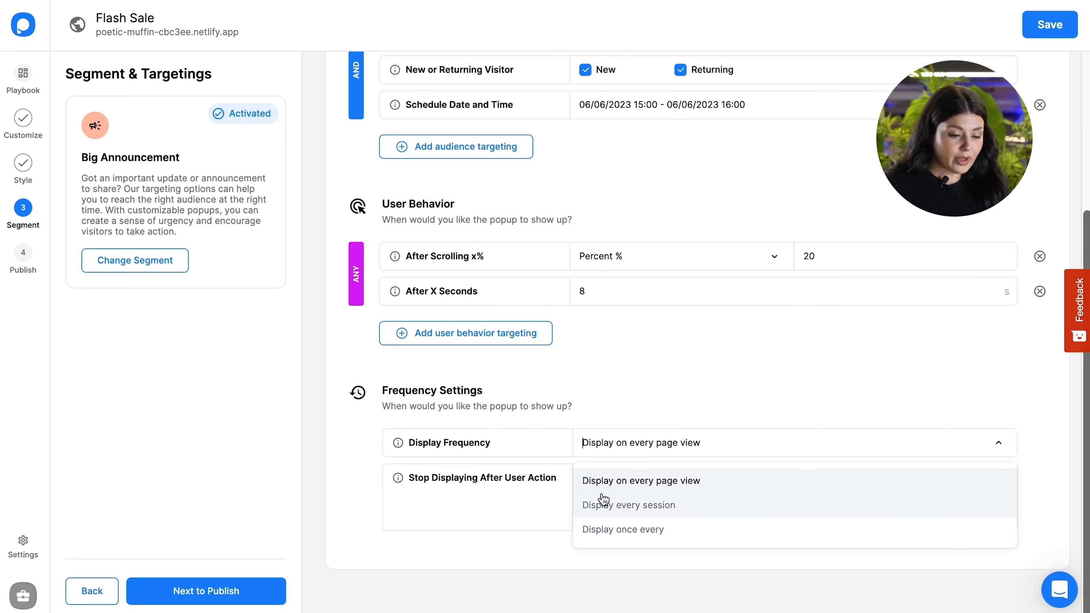
{"action": "left_click", "coordinate": [613, 483]}
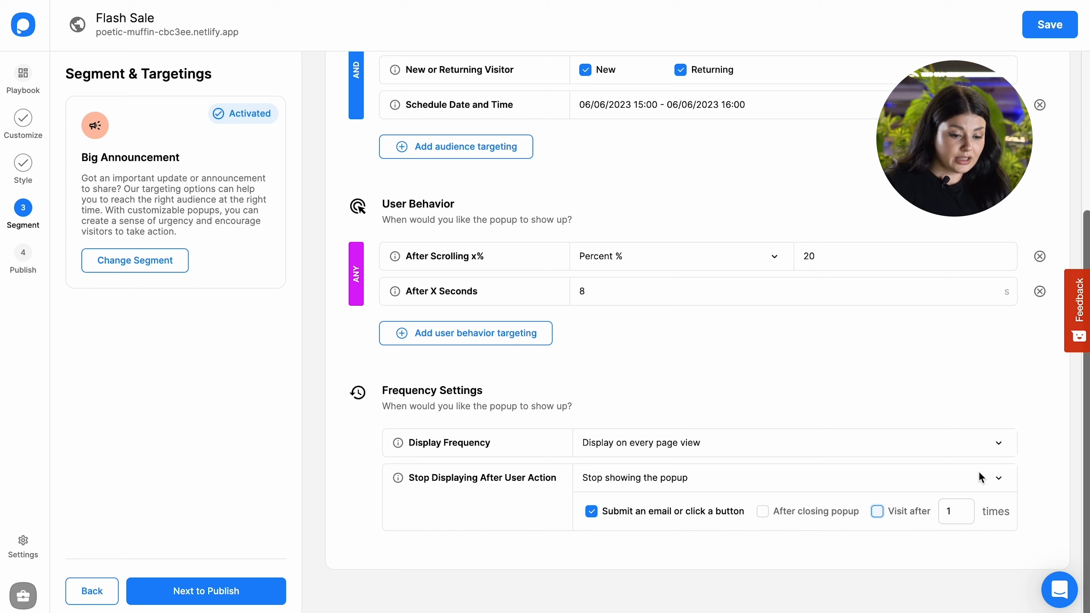
Save the segment settings and review the targeting summary in the publish stage.
{"action": "scroll", "coordinate": [936, 430], "scroll_direction": "up", "scroll_amount": 5}
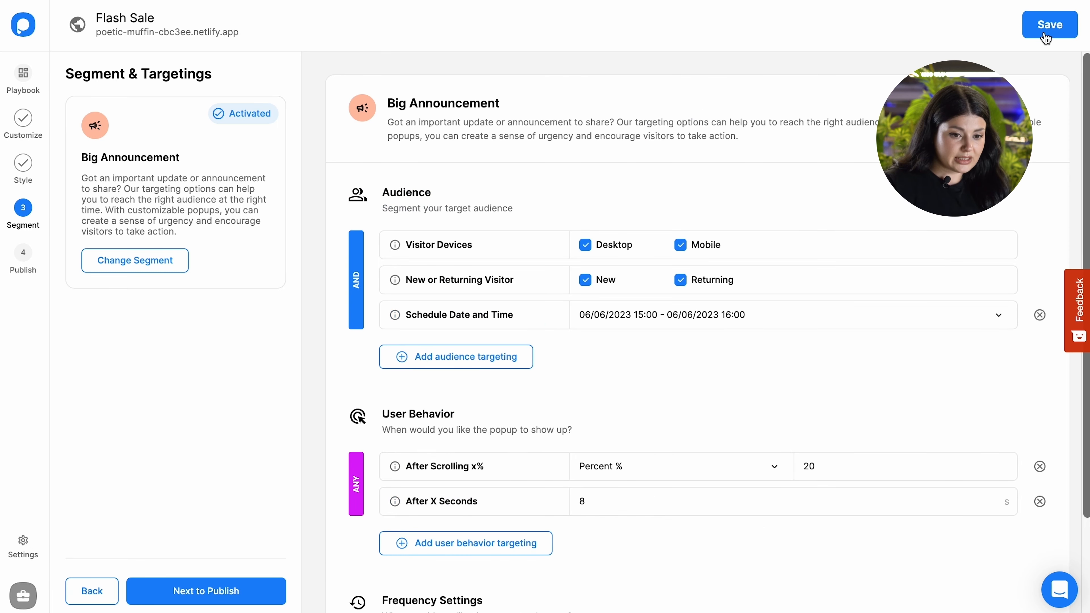
{"action": "left_click", "coordinate": [24, 253]}
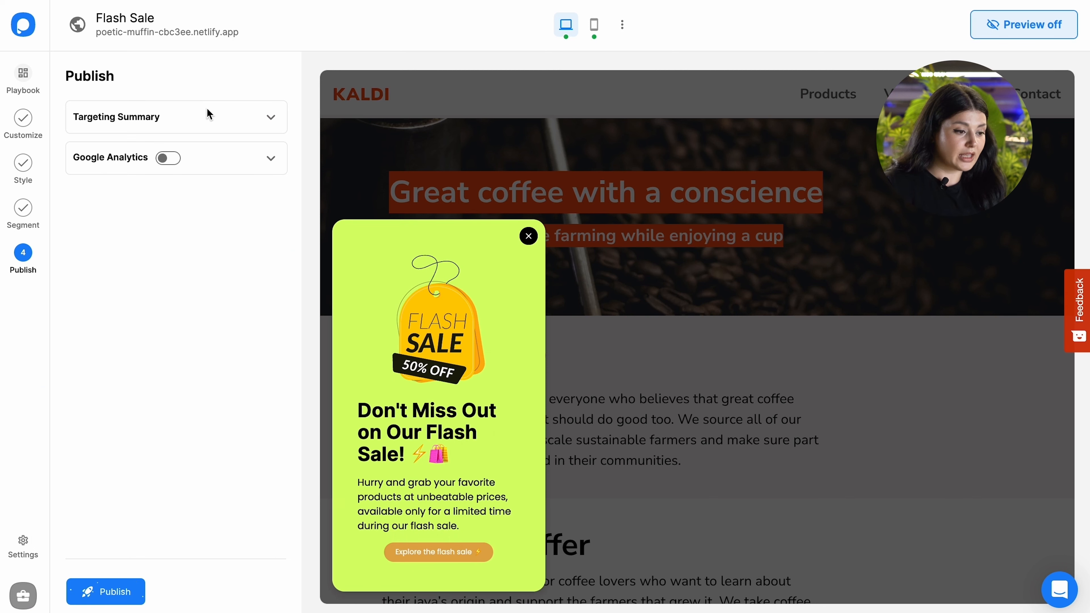
{"action": "left_click", "coordinate": [271, 116]}
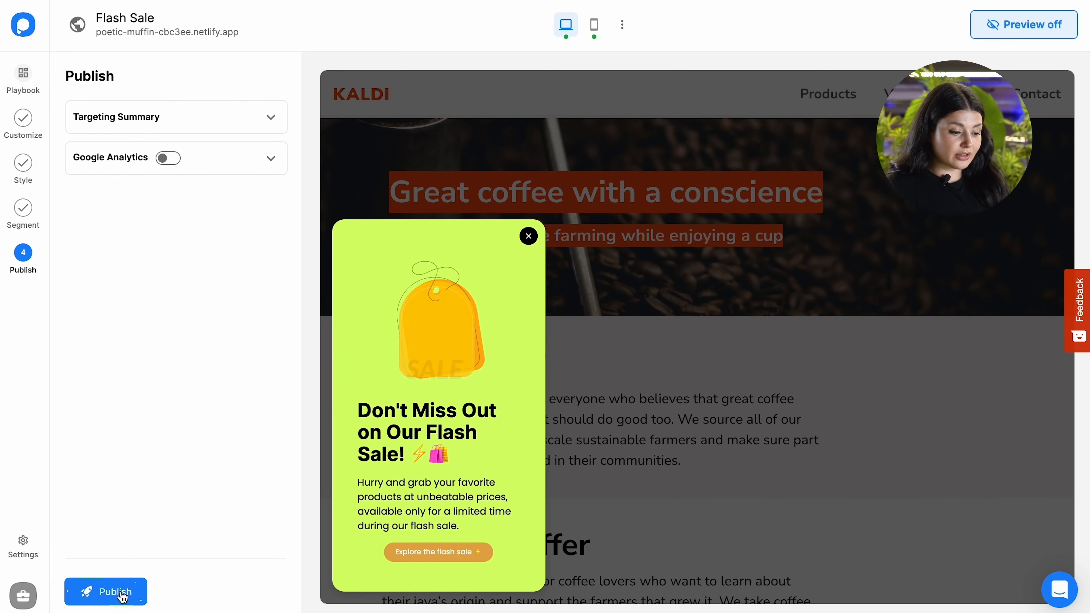
Publish the Flash Sale popup and check its campaign preview on the website.
{"action": "left_click", "coordinate": [121, 592]}
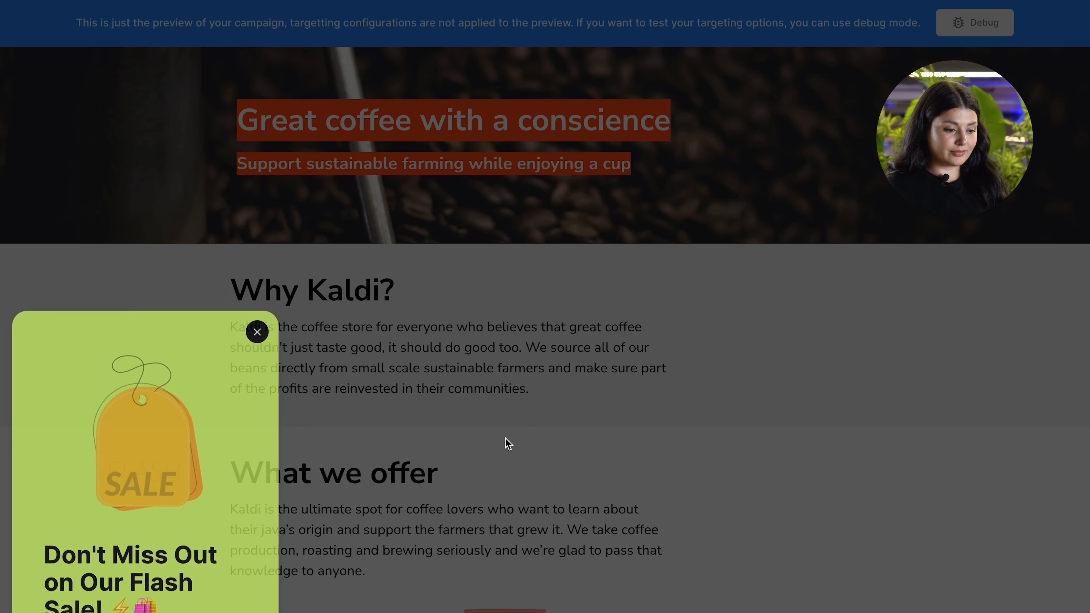
{"action": "scroll", "coordinate": [507, 447], "scroll_direction": "down", "scroll_amount": 1}
{"action": "scroll", "coordinate": [506, 447], "scroll_direction": "down", "scroll_amount": 1}
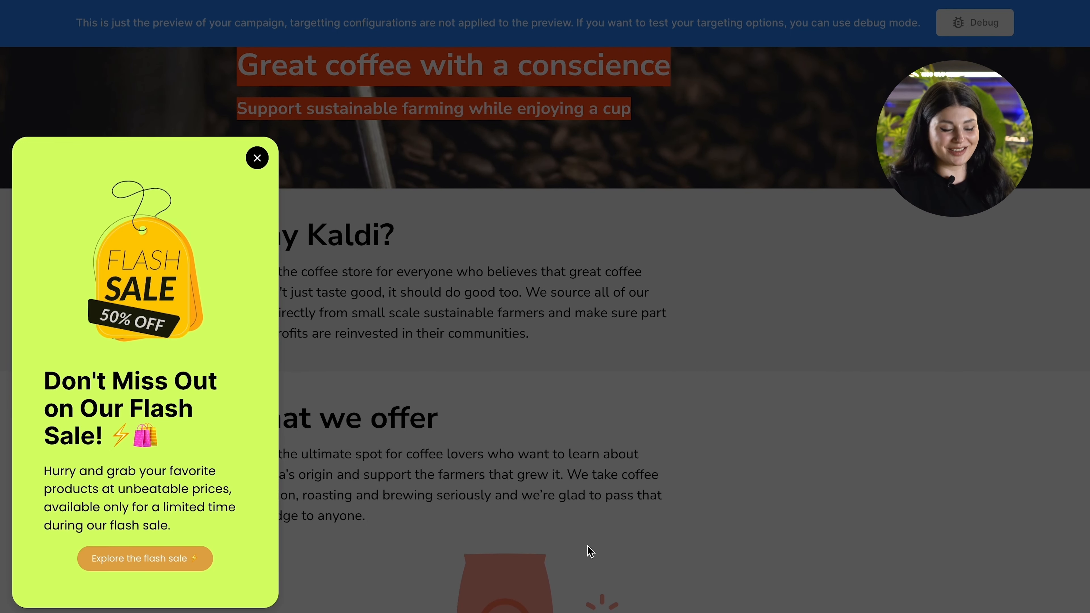